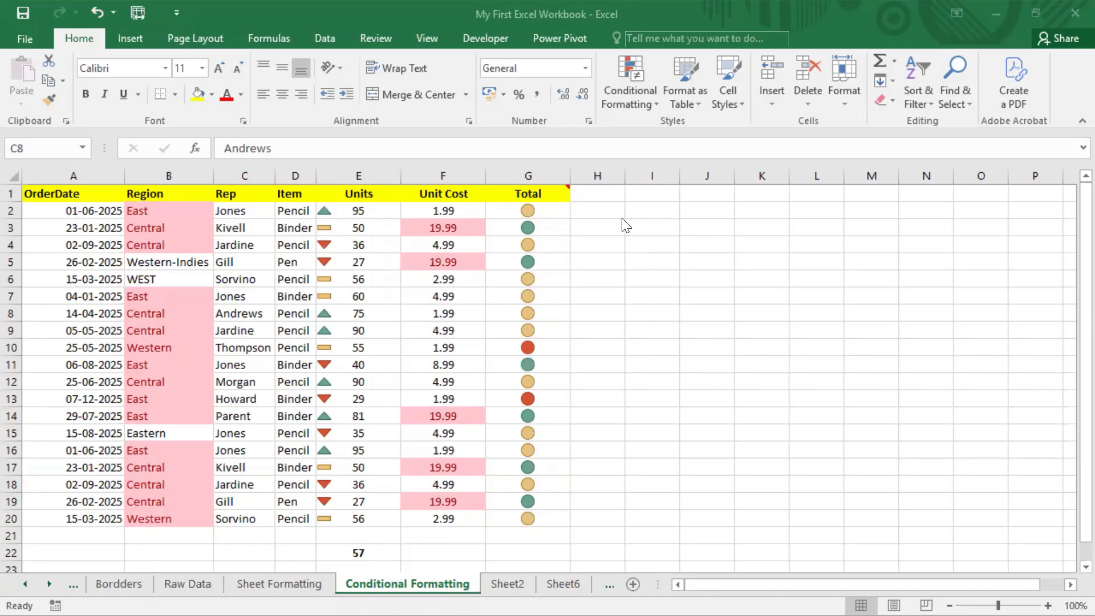
# Step: Examine the conditional formatting rule types and the available options for clearing rules
pyautogui.click(650, 103)
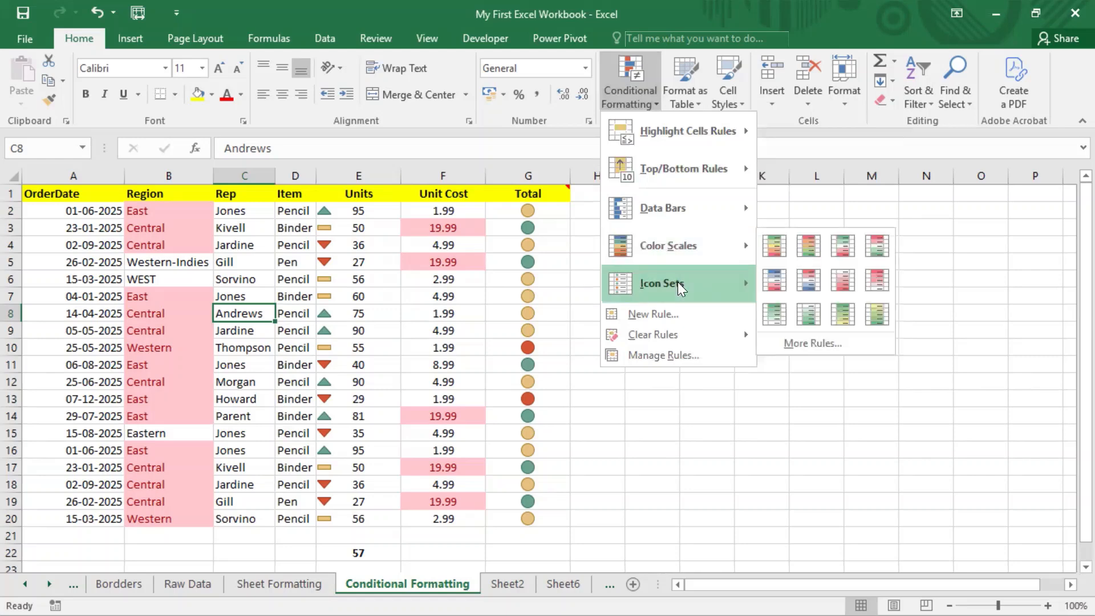
pyautogui.moveTo(682, 287)
pyautogui.moveTo(703, 234)
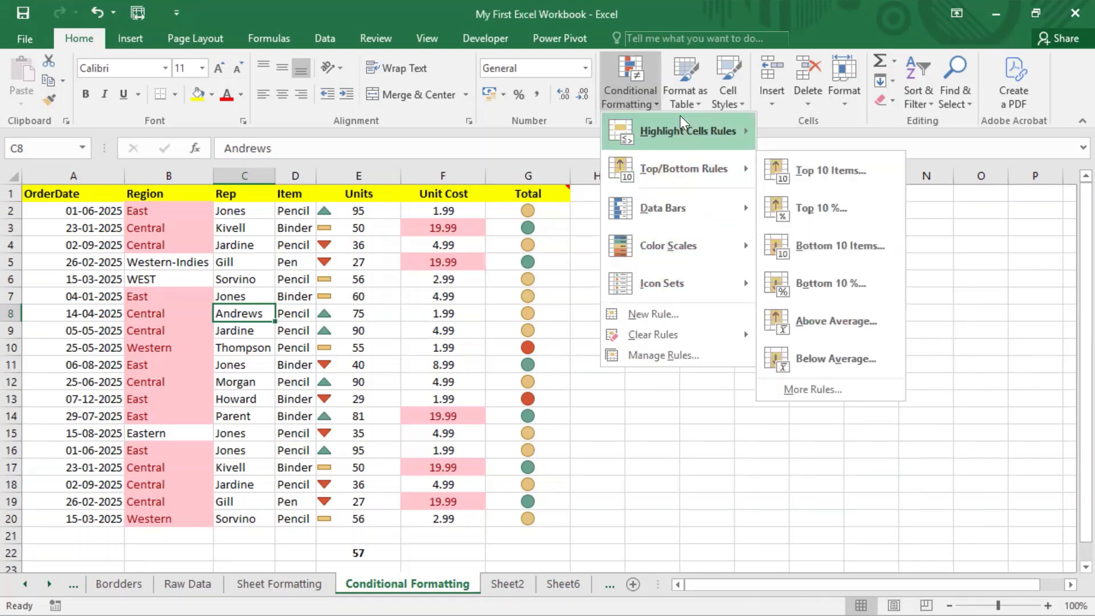
pyautogui.moveTo(676, 125)
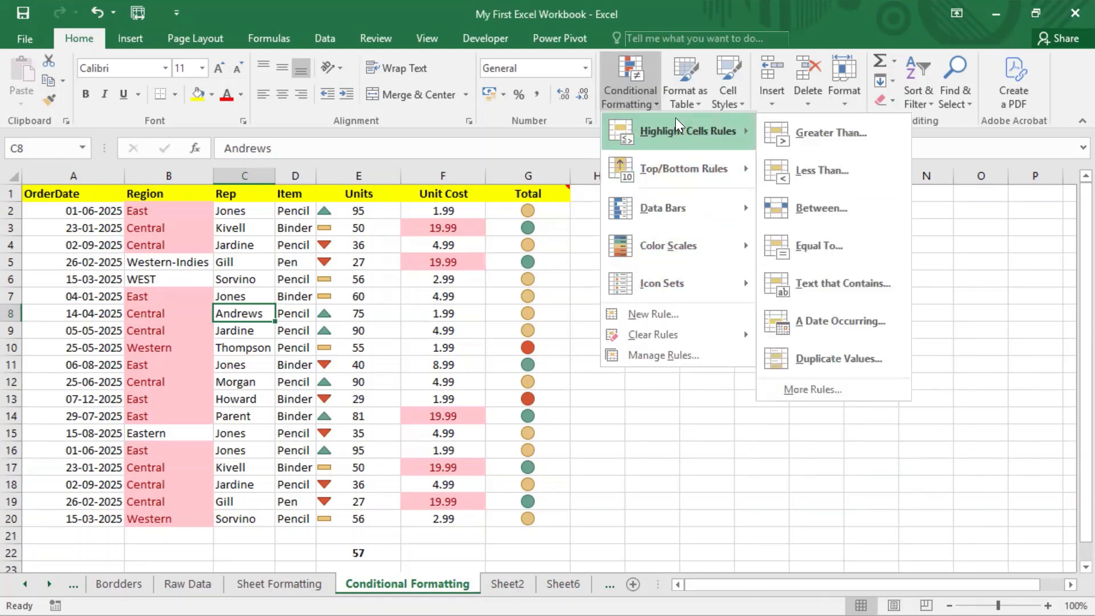
pyautogui.click(547, 1)
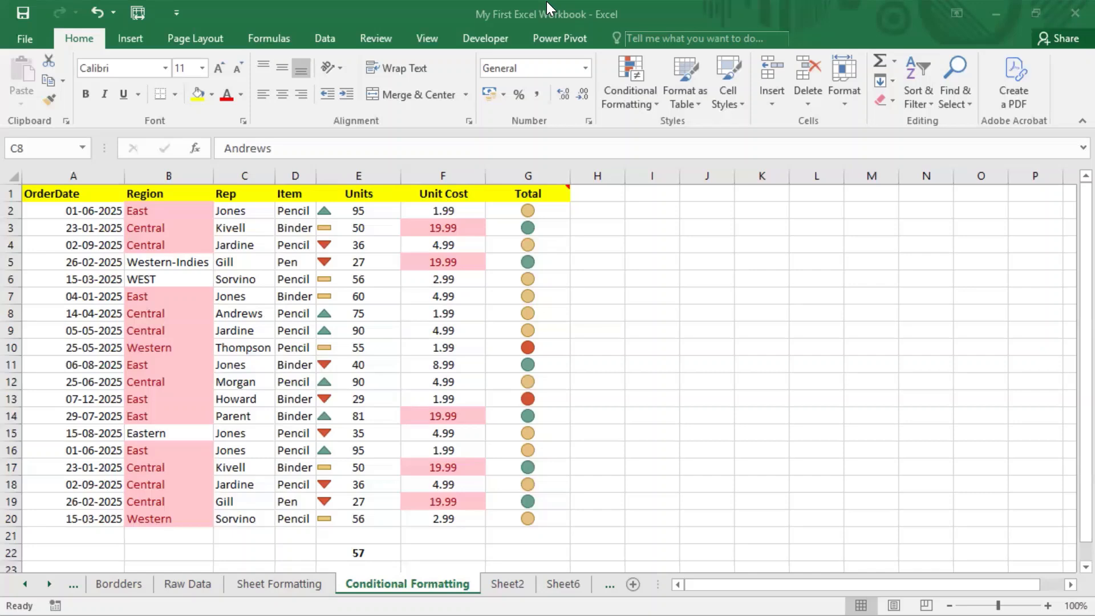
pyautogui.click(326, 282)
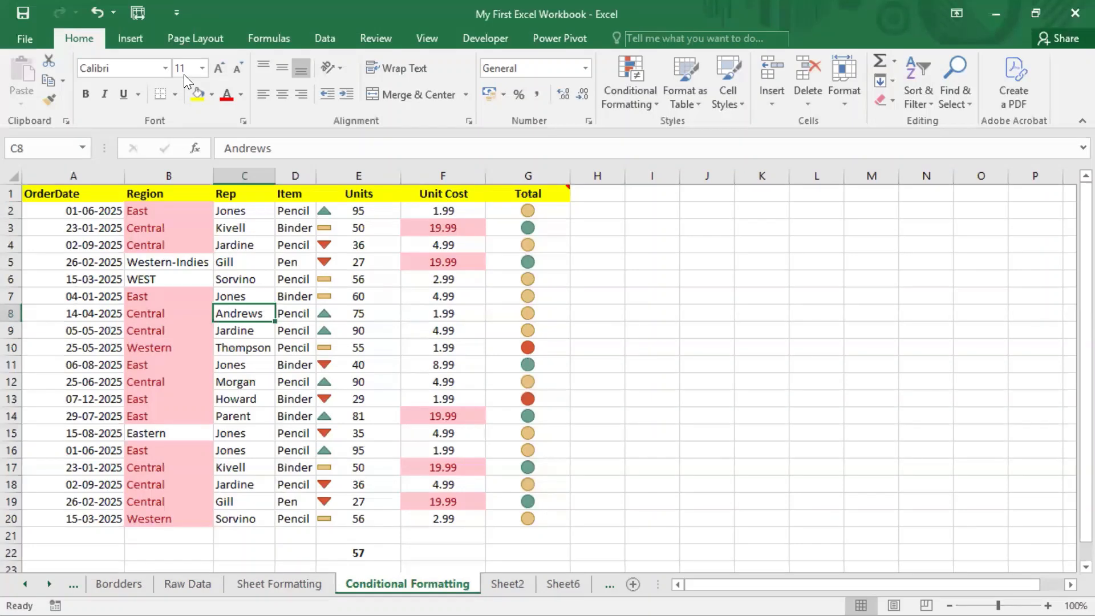
pyautogui.moveTo(56, 24); pyautogui.dragTo(104, 51)
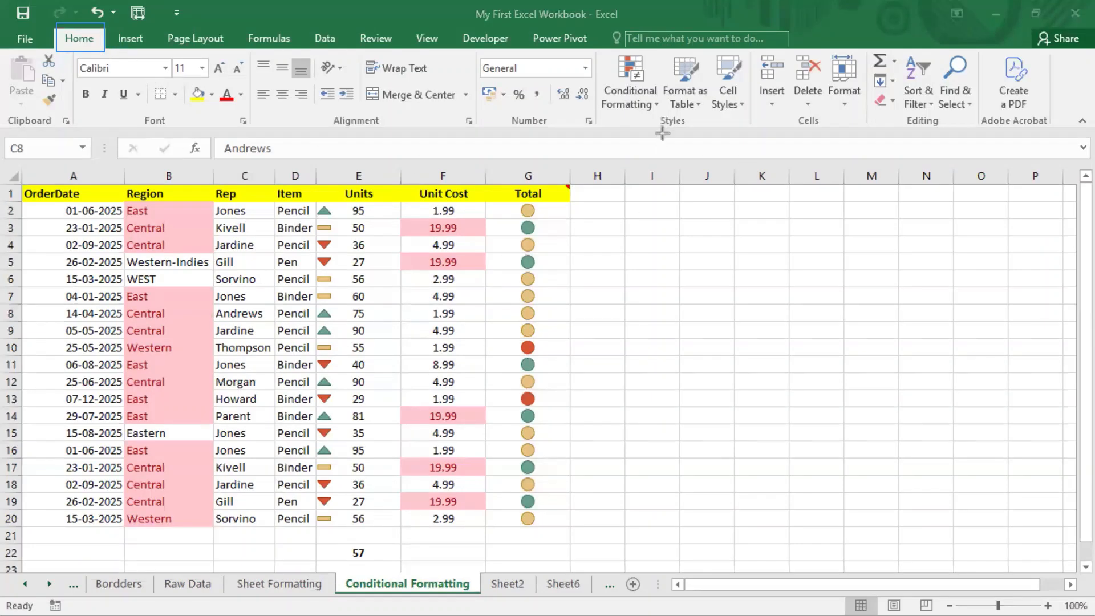
pyautogui.moveTo(601, 51); pyautogui.dragTo(751, 128)
pyautogui.moveTo(604, 52); pyautogui.dragTo(665, 120)
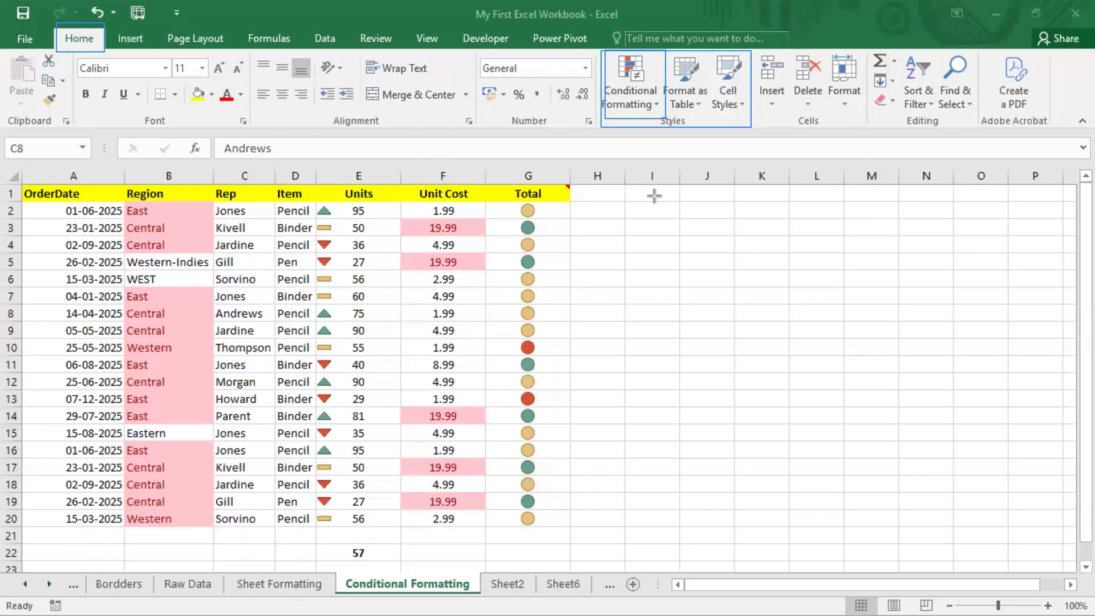
pyautogui.press('Escape')
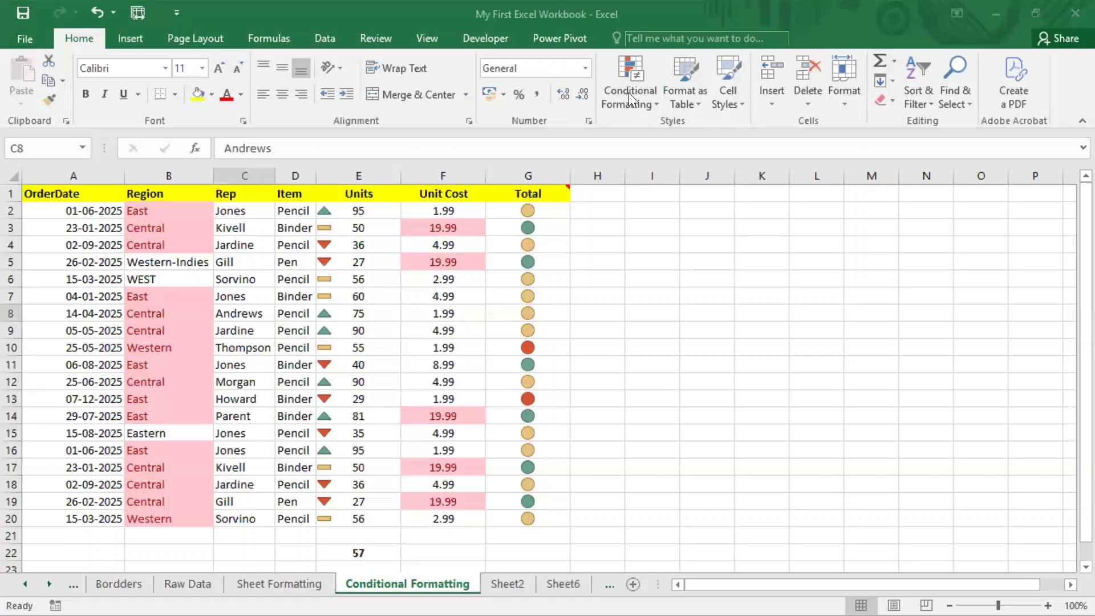
pyautogui.click(631, 95)
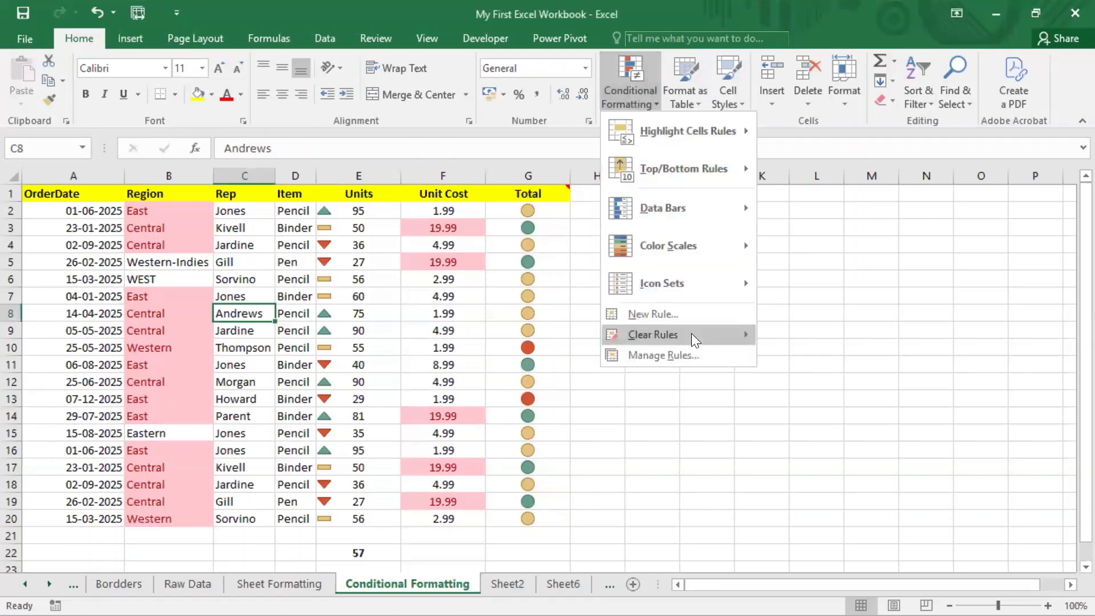
pyautogui.moveTo(692, 335)
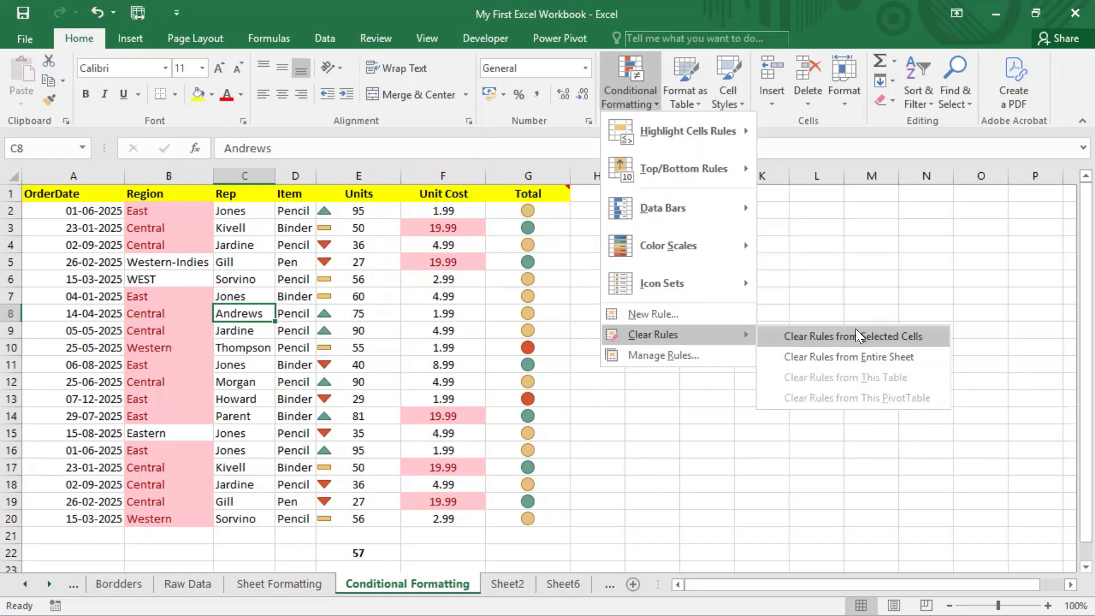
pyautogui.click(737, 496)
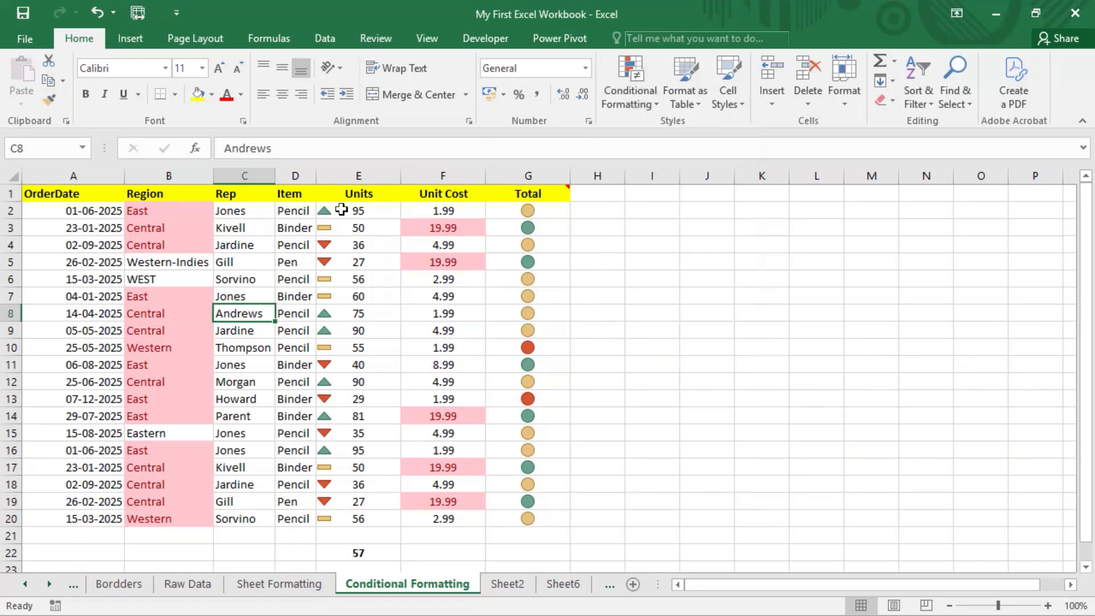
# Step: Clear the conditional formatting rules from the Region column's data cells, B2:B20
pyautogui.moveTo(342, 211); pyautogui.dragTo(320, 517)
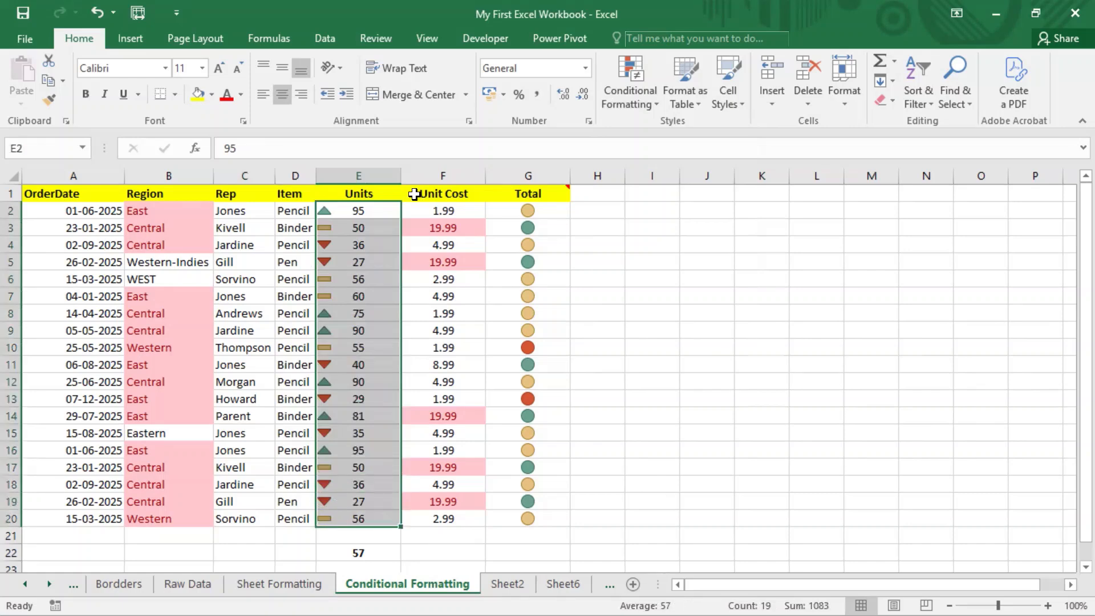
pyautogui.click(417, 210)
pyautogui.moveTo(135, 212); pyautogui.dragTo(176, 516)
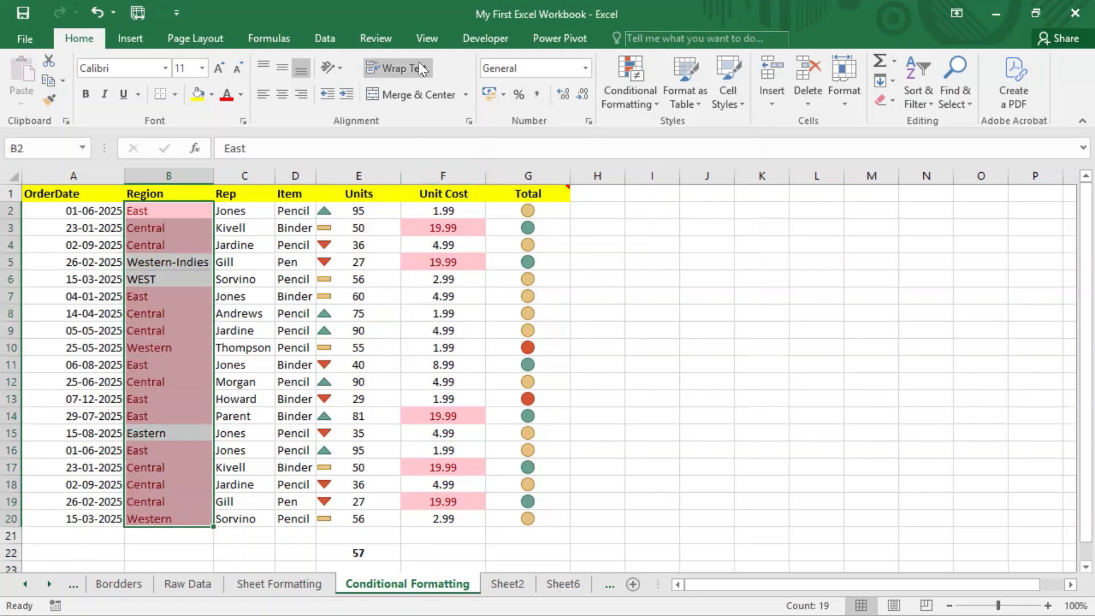
pyautogui.click(625, 91)
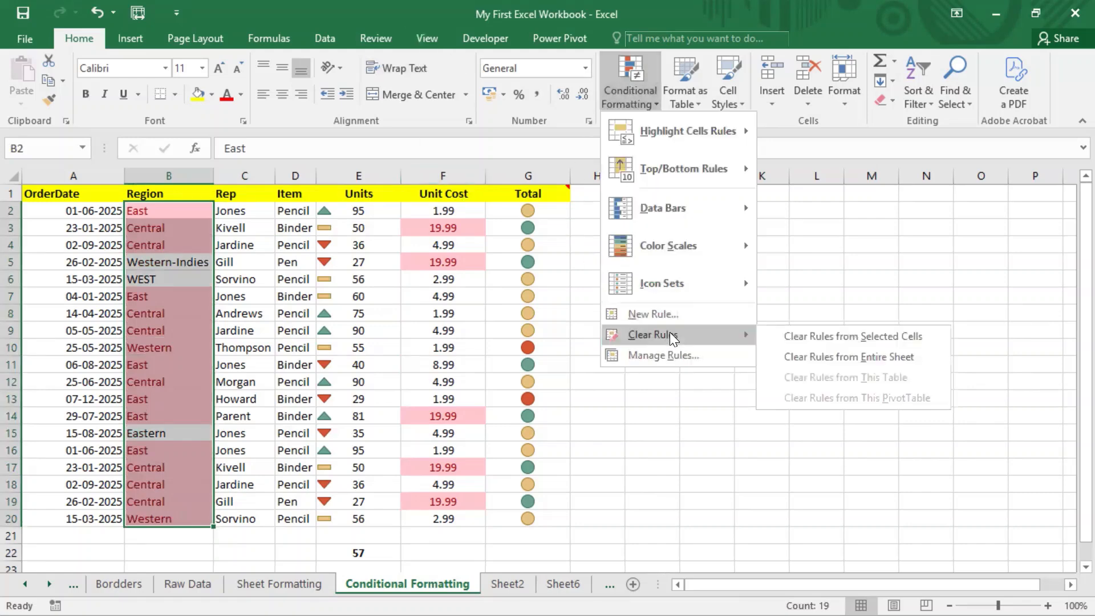
pyautogui.click(857, 338)
pyautogui.click(166, 279)
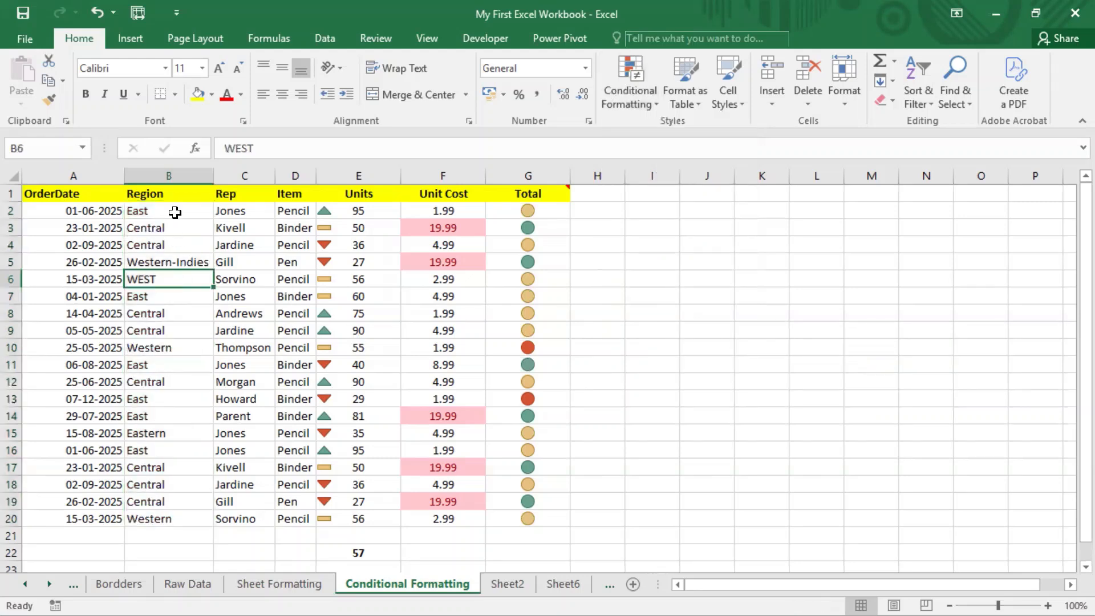
pyautogui.moveTo(174, 213); pyautogui.dragTo(188, 512)
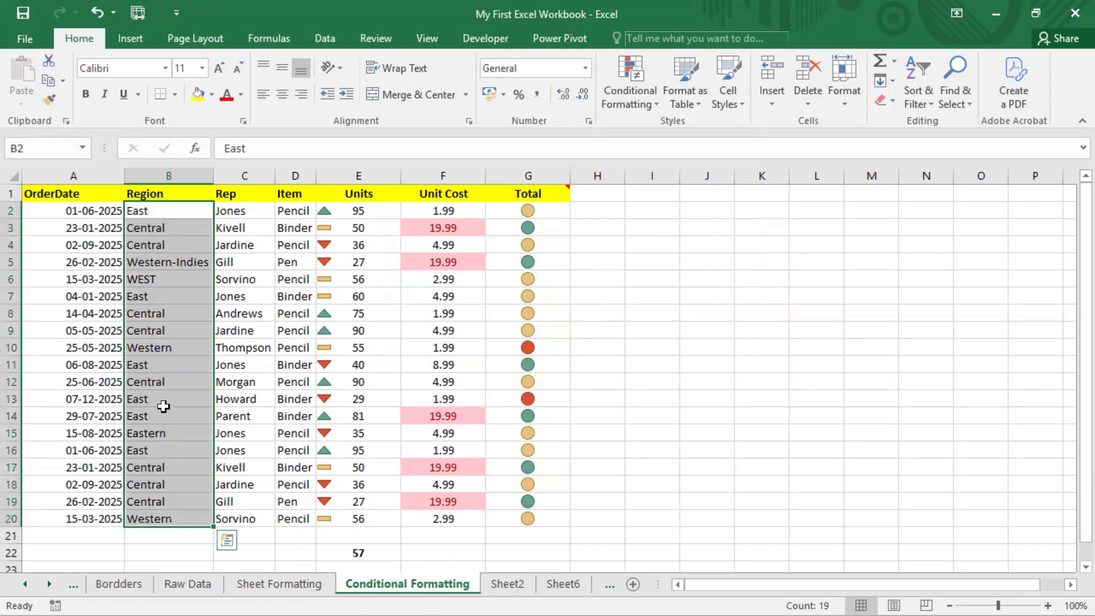
pyautogui.click(164, 299)
pyautogui.moveTo(167, 211); pyautogui.dragTo(172, 516)
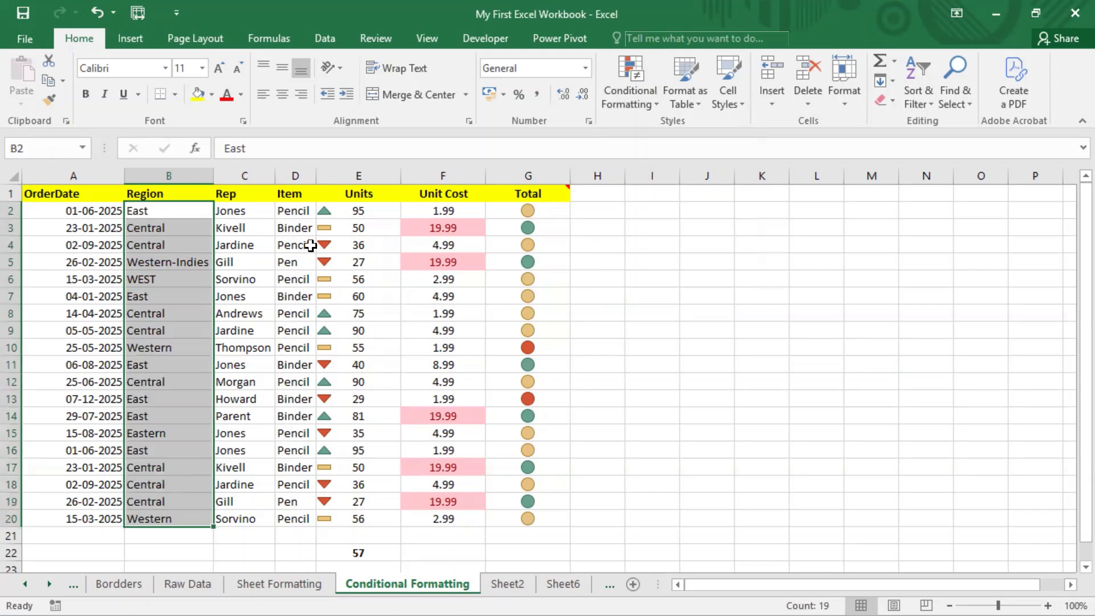
pyautogui.click(571, 258)
pyautogui.moveTo(349, 209); pyautogui.dragTo(359, 502)
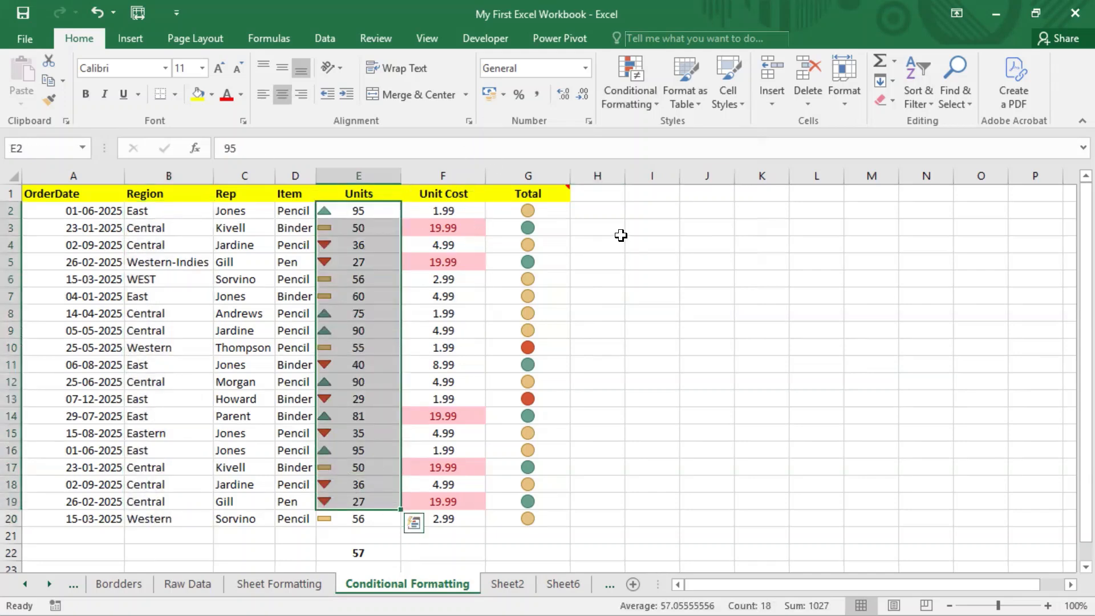
pyautogui.click(93, 209)
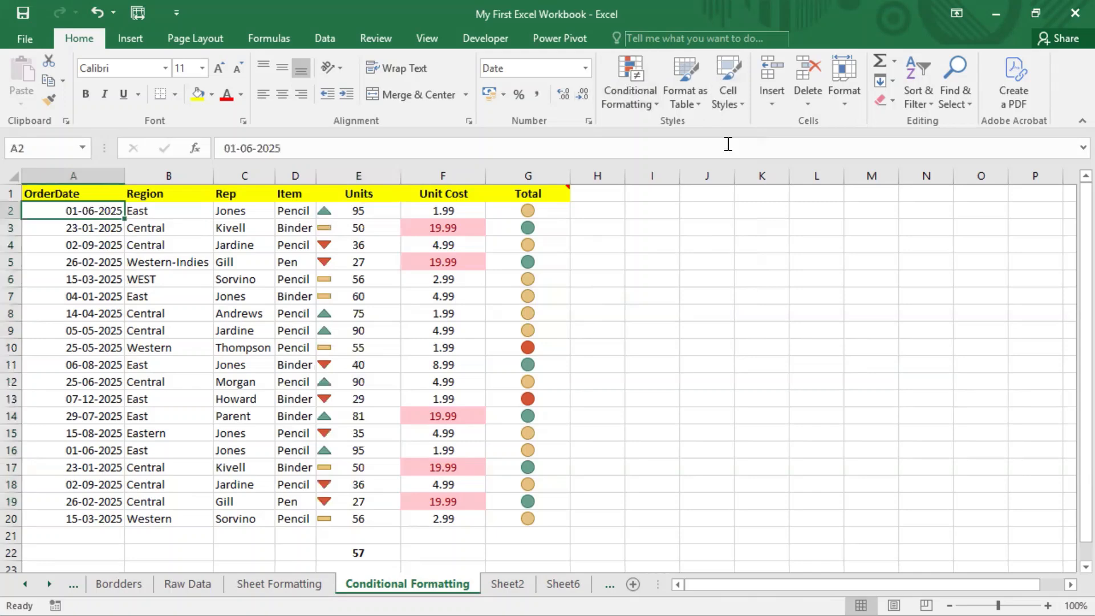
pyautogui.click(656, 100)
pyautogui.press('Escape')
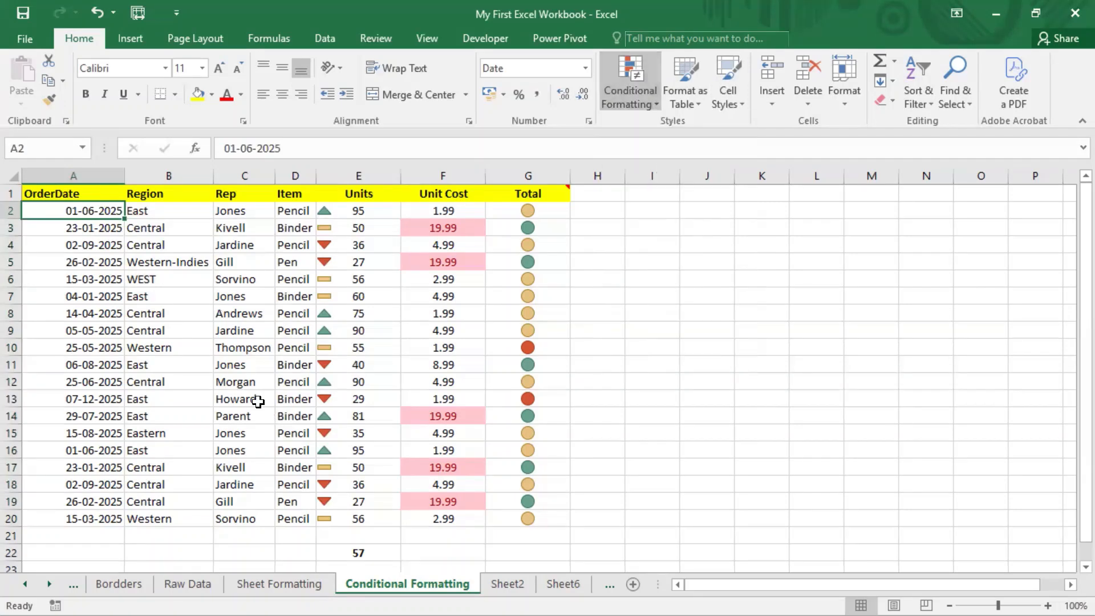
# Step: Clear all conditional formatting rules from the entire Conditional Formatting sheet
pyautogui.click(656, 416)
pyautogui.click(644, 244)
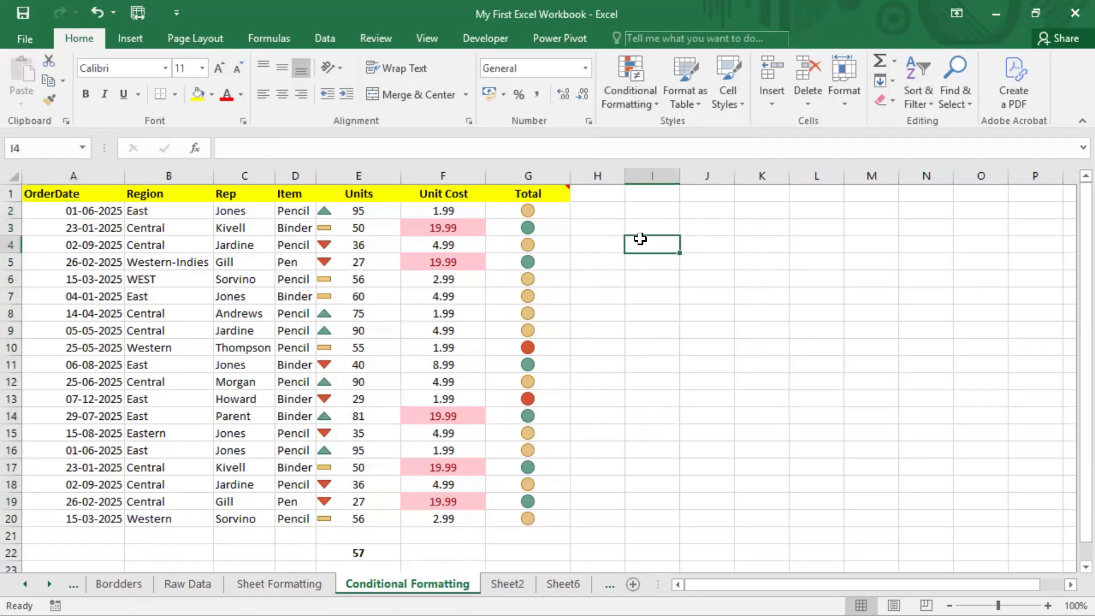
pyautogui.click(638, 102)
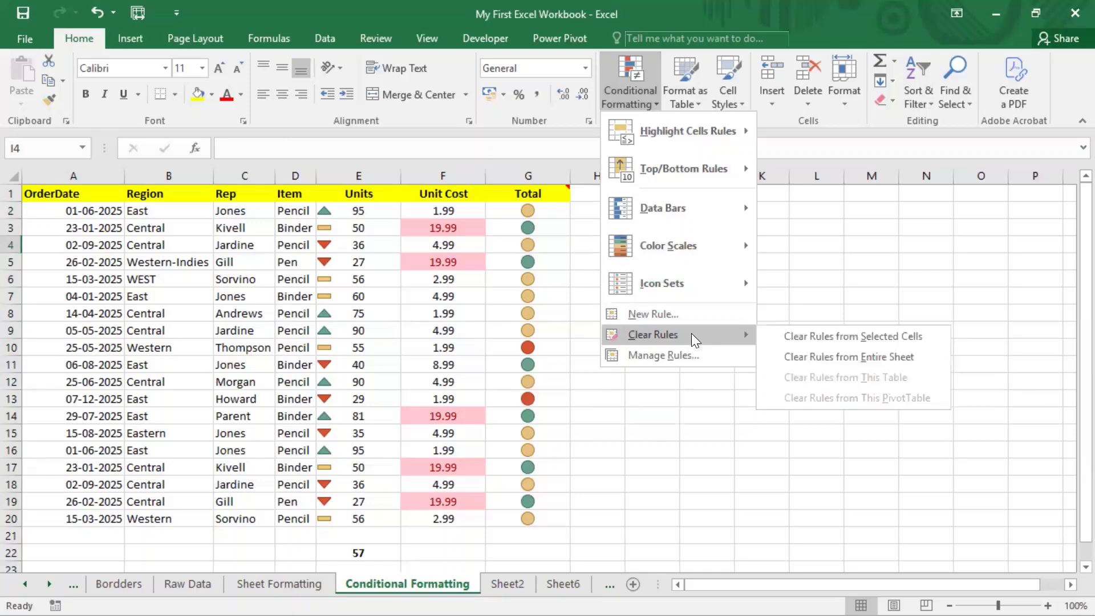
pyautogui.click(871, 358)
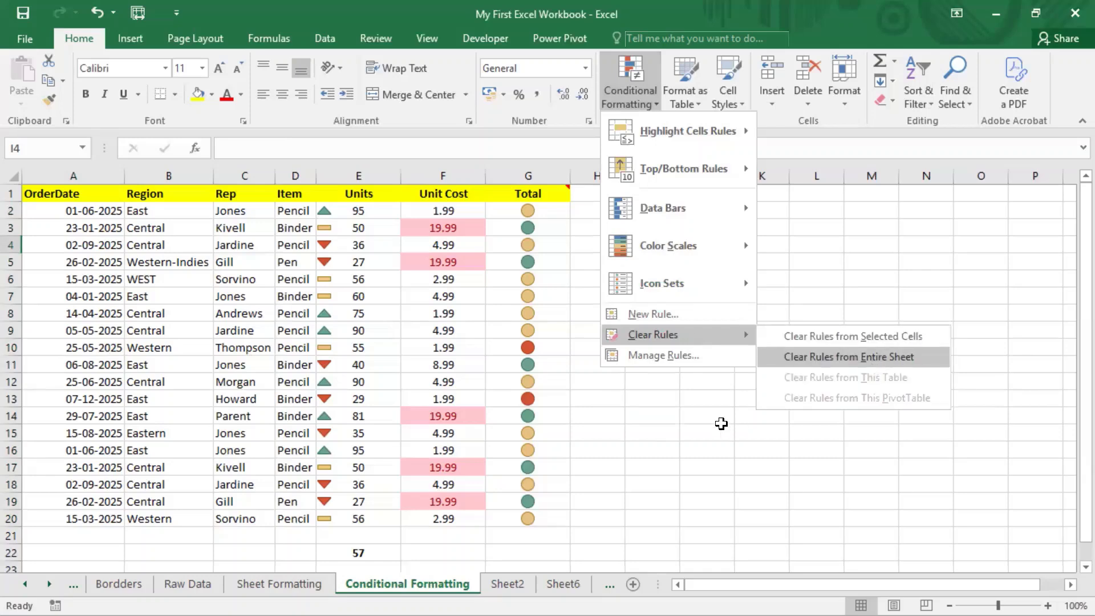
pyautogui.click(721, 429)
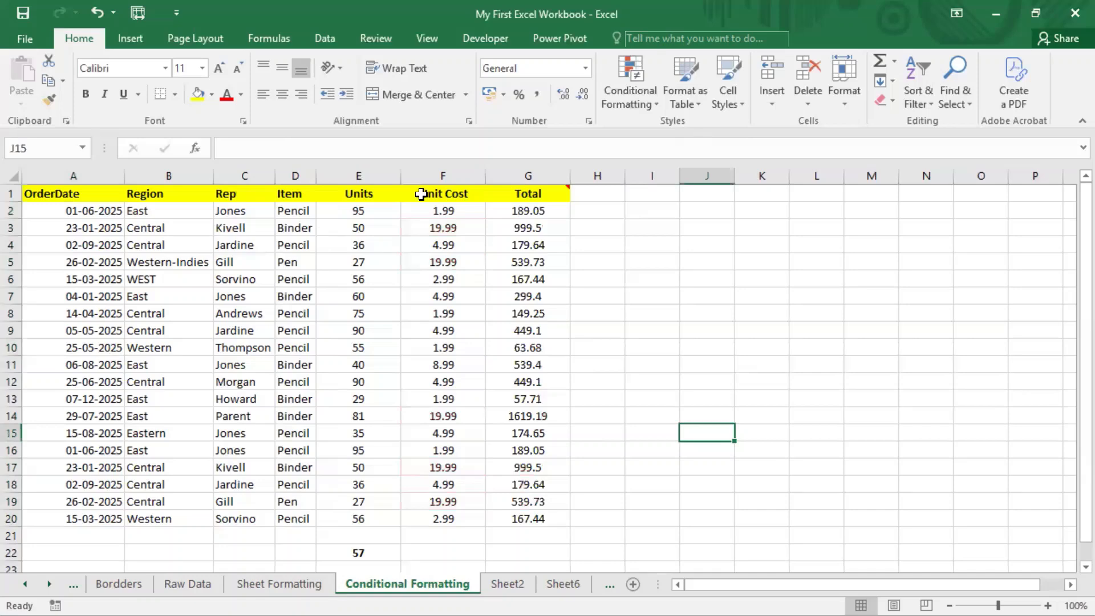
pyautogui.moveTo(68, 195); pyautogui.dragTo(557, 521)
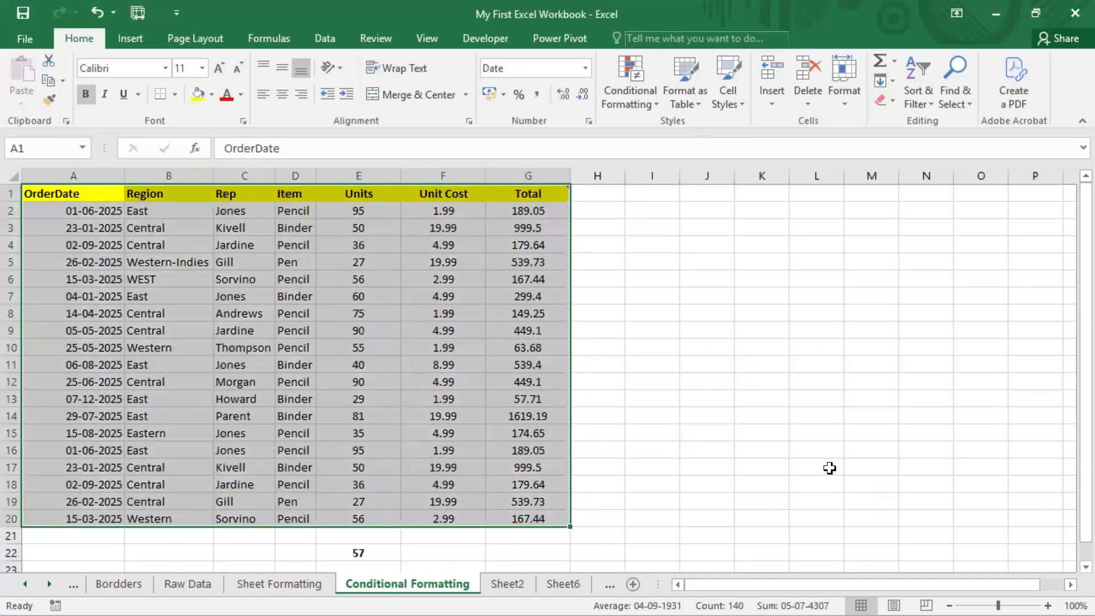
pyautogui.click(785, 471)
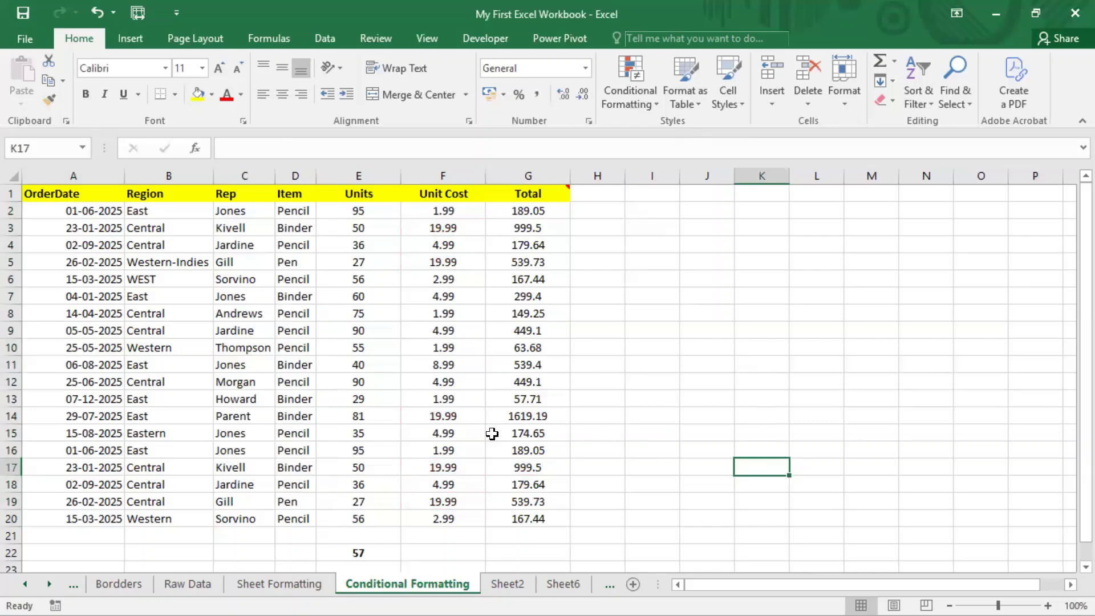
pyautogui.click(386, 363)
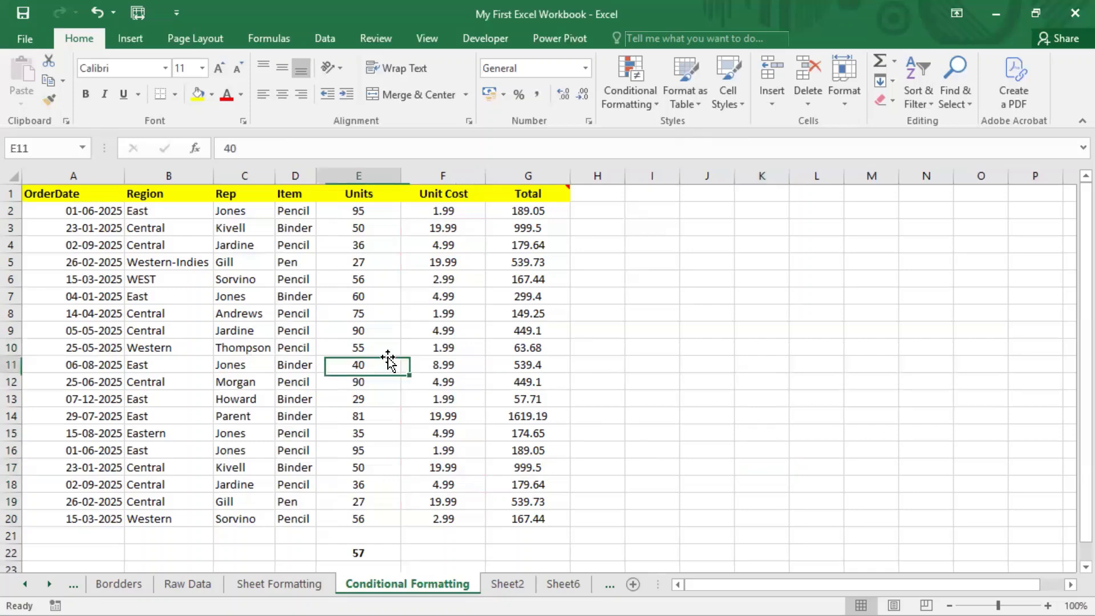
pyautogui.click(648, 105)
pyautogui.moveTo(688, 335)
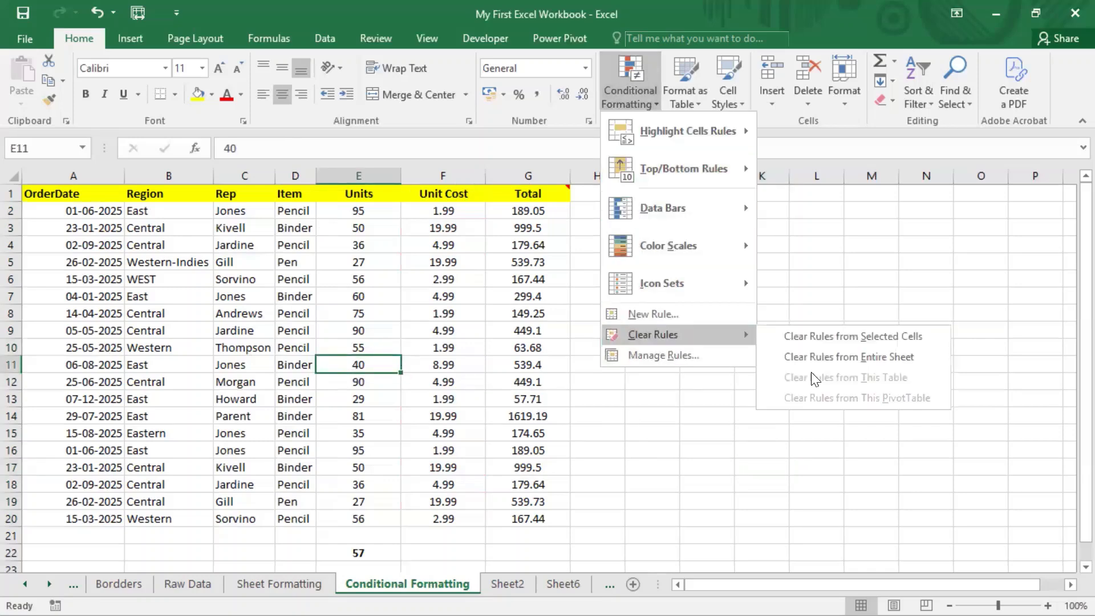
pyautogui.click(774, 508)
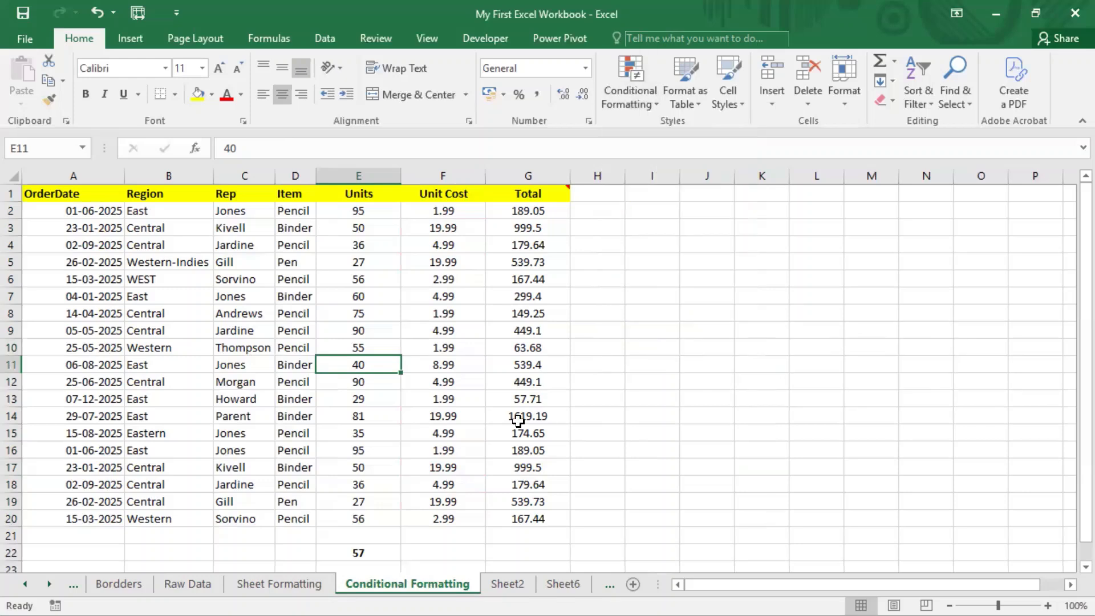
# Step: Convert the order data in A1:G20 into a table with headers
pyautogui.moveTo(78, 197); pyautogui.dragTo(251, 280)
pyautogui.moveTo(420, 374); pyautogui.dragTo(511, 513)
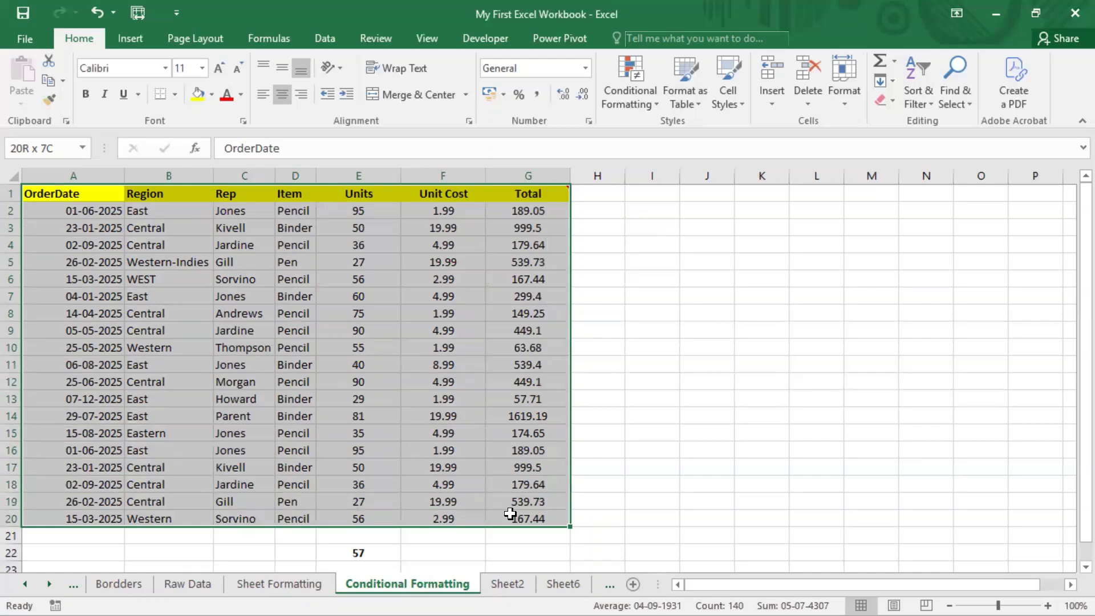
pyautogui.moveTo(511, 513); pyautogui.dragTo(511, 514)
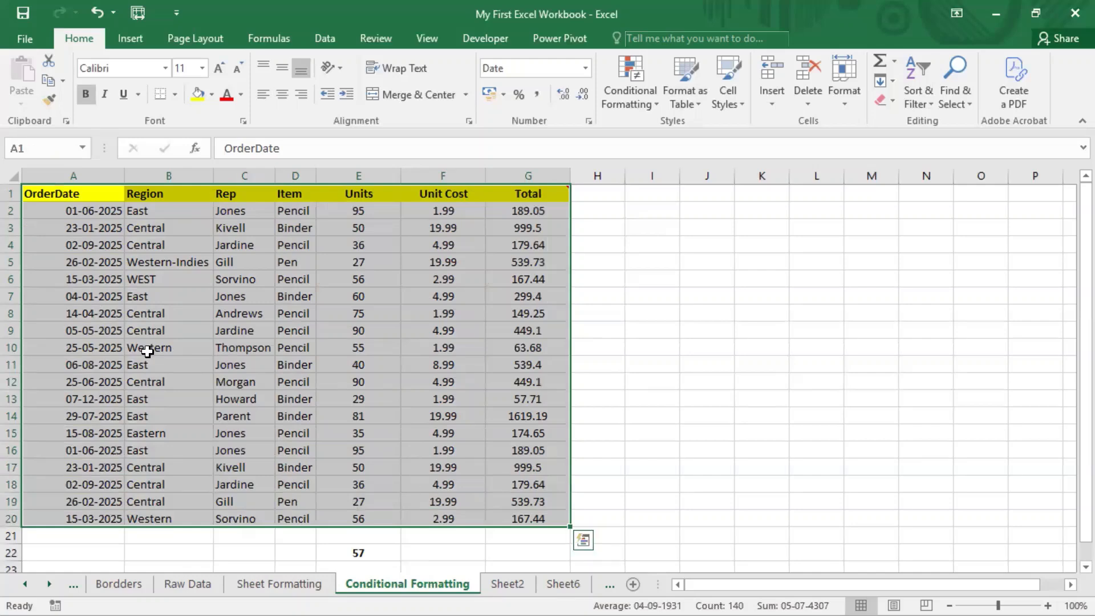
pyautogui.click(126, 36)
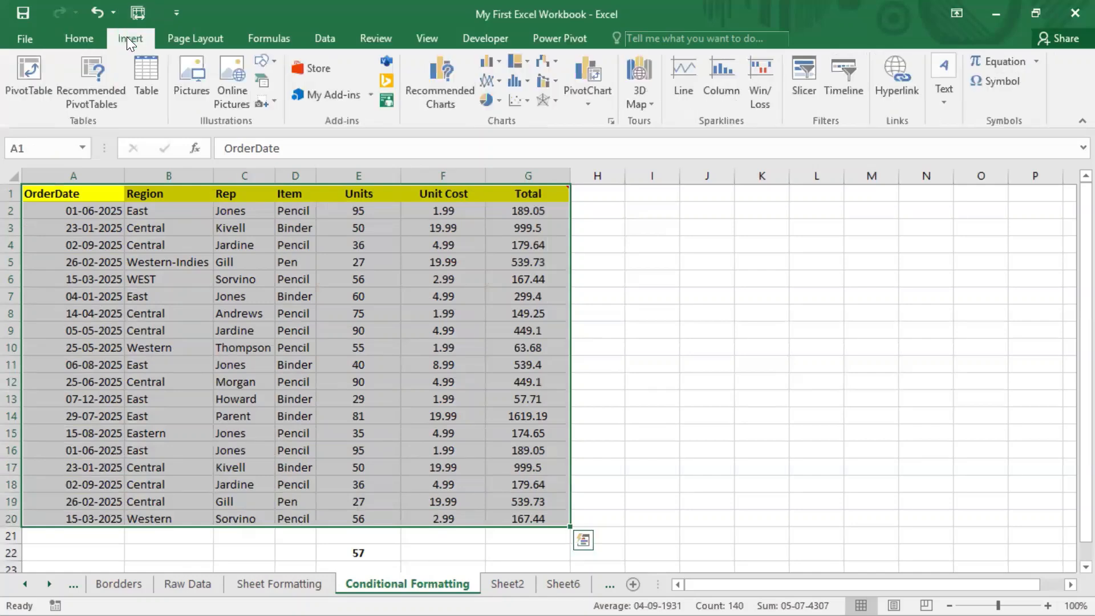
pyautogui.click(146, 83)
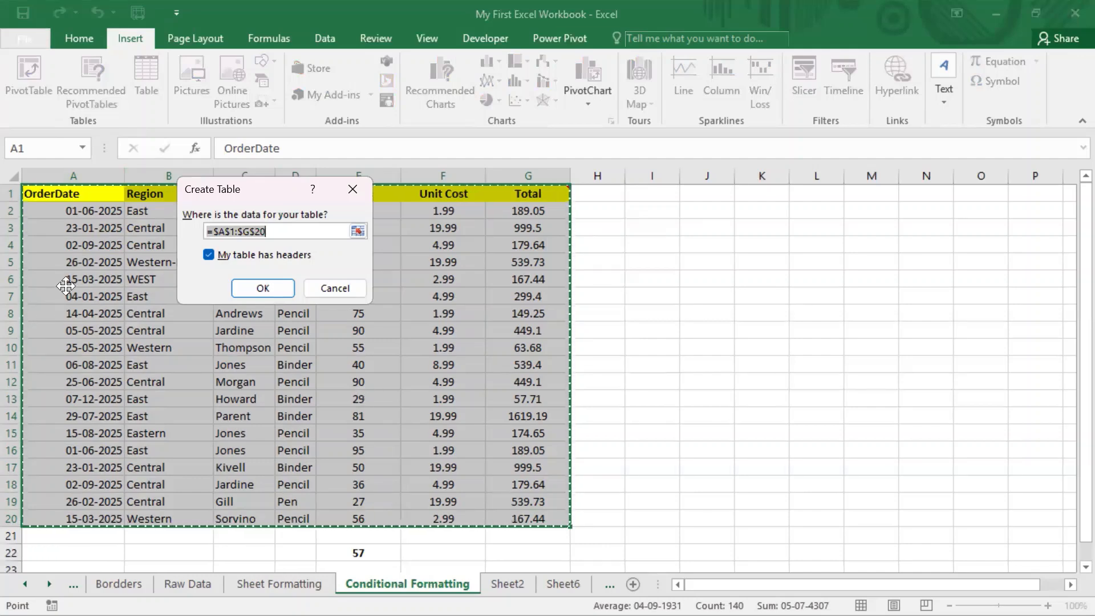
pyautogui.click(275, 284)
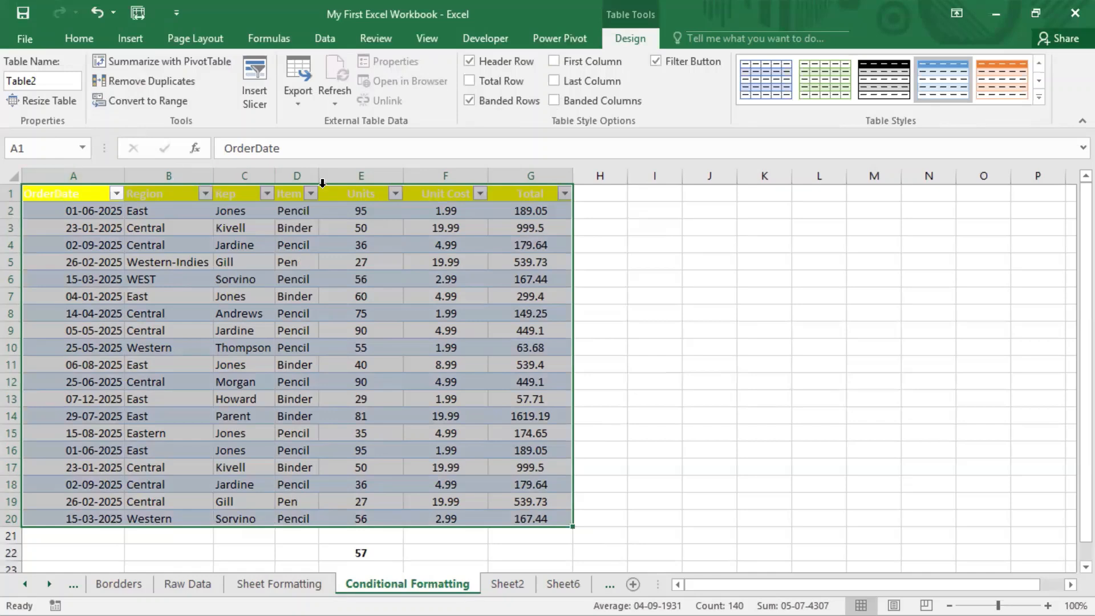
pyautogui.click(612, 449)
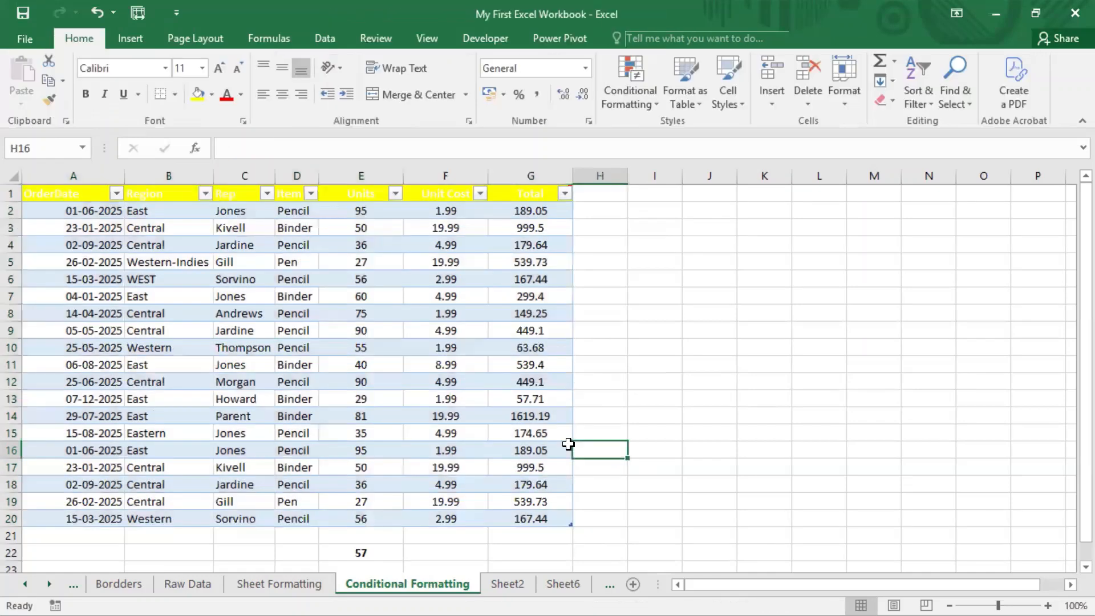
# Step: Try the orange and green banded styles on the order table and settle on the blue bordered banded style
pyautogui.click(446, 331)
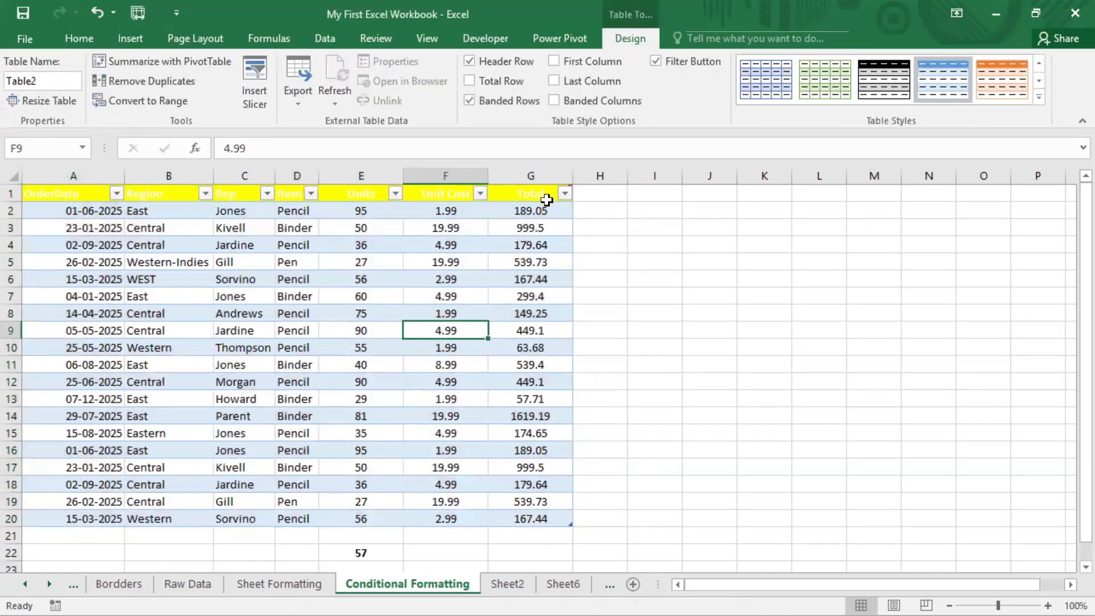
pyautogui.click(977, 70)
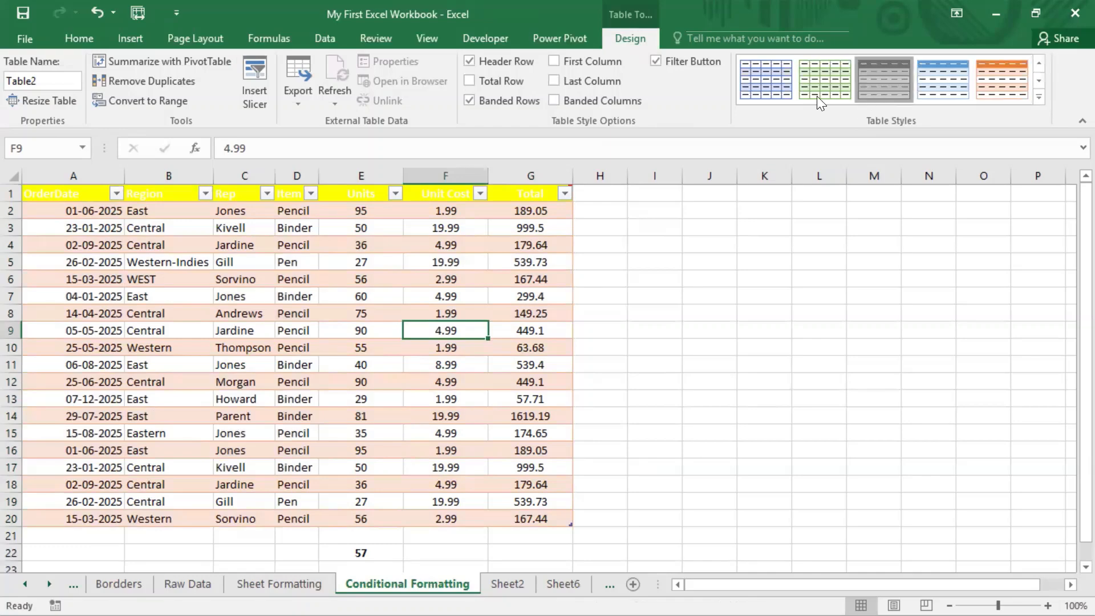
pyautogui.click(784, 85)
pyautogui.click(684, 471)
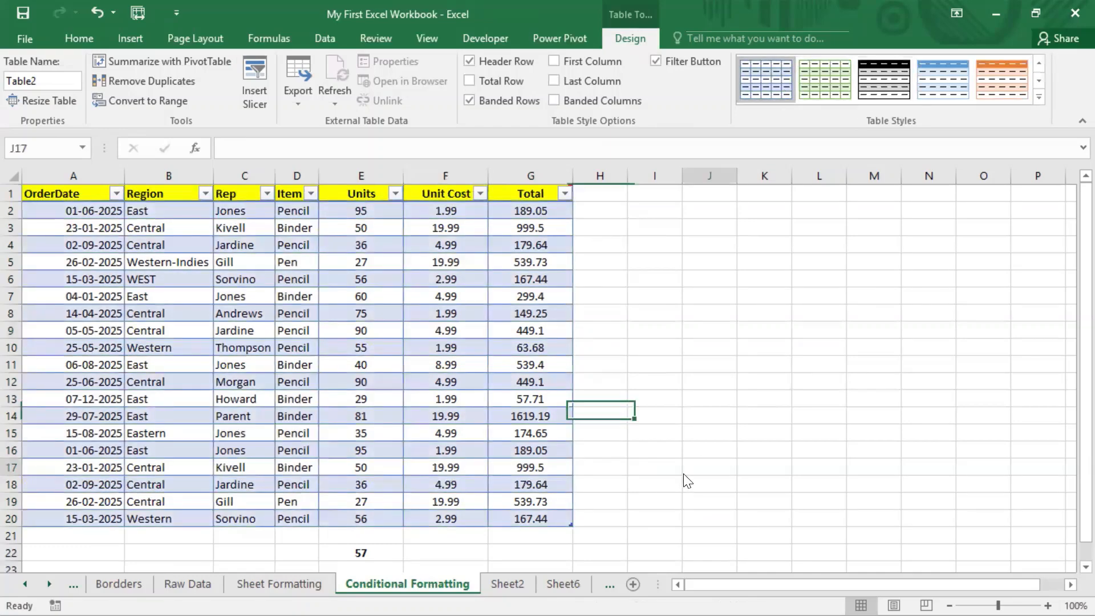
# Step: Highlight the table's Units values in E2:E20 that are greater than 61 with Light Red Fill with Dark Red Text
pyautogui.click(453, 211)
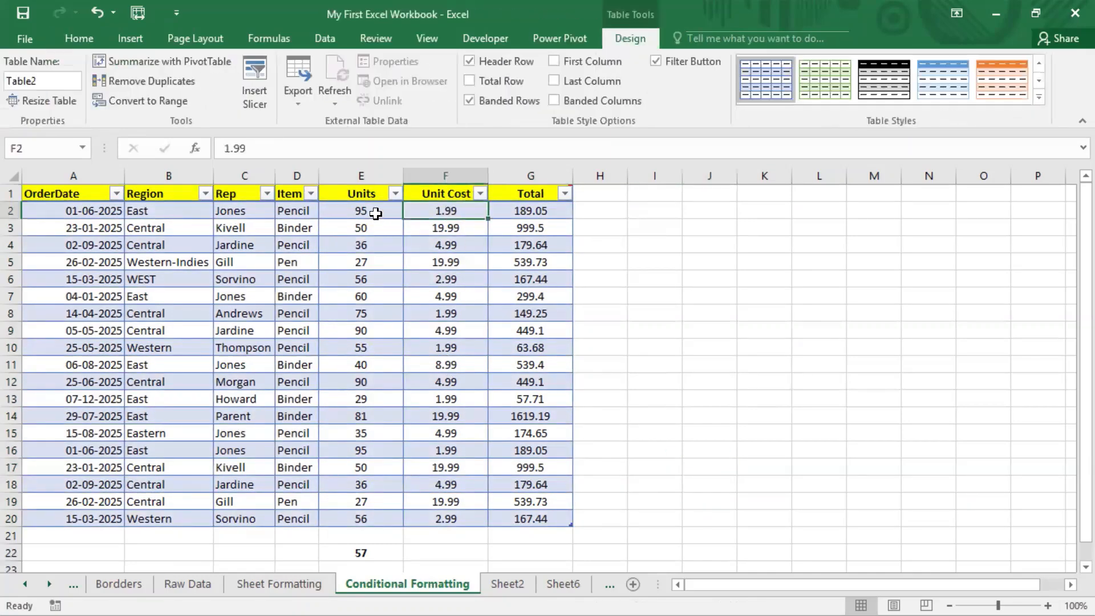
pyautogui.moveTo(362, 213); pyautogui.dragTo(361, 518)
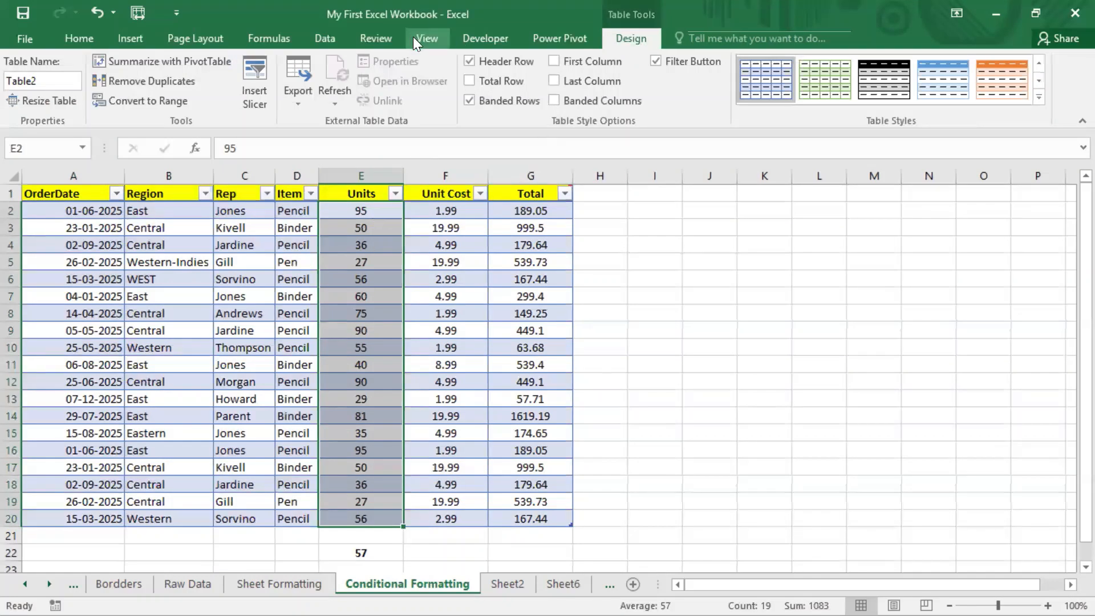
pyautogui.click(84, 38)
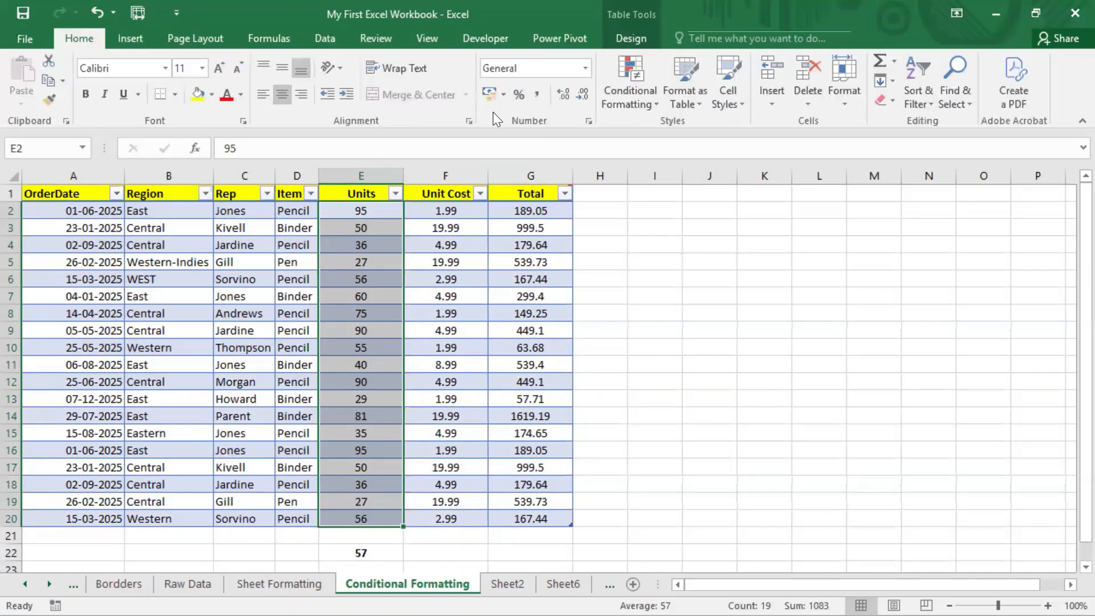
pyautogui.click(647, 103)
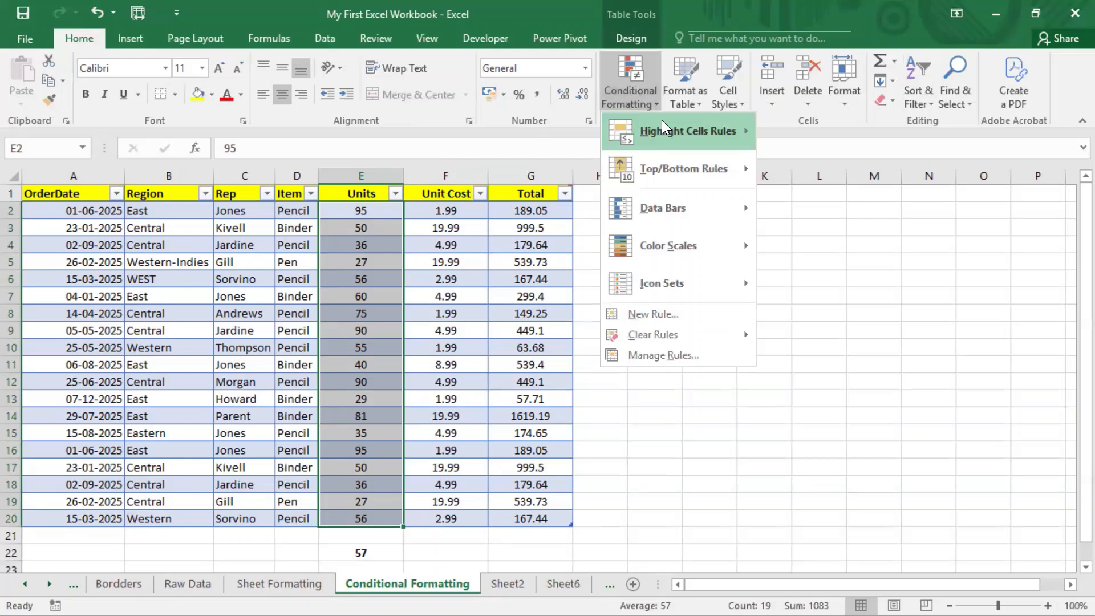
pyautogui.moveTo(661, 120)
pyautogui.click(800, 143)
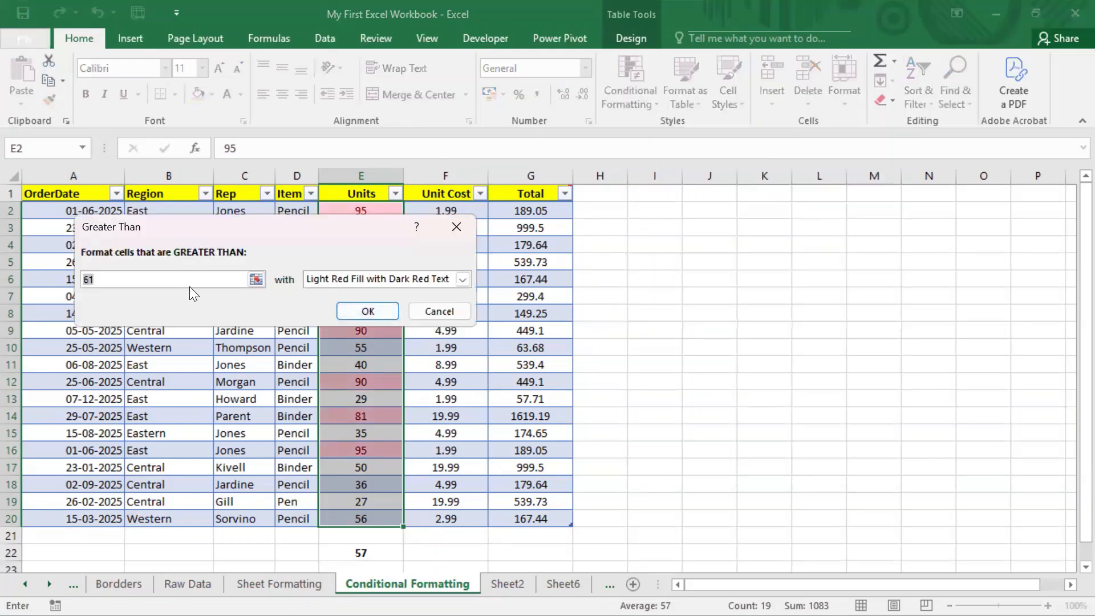
pyautogui.click(343, 314)
pyautogui.click(445, 381)
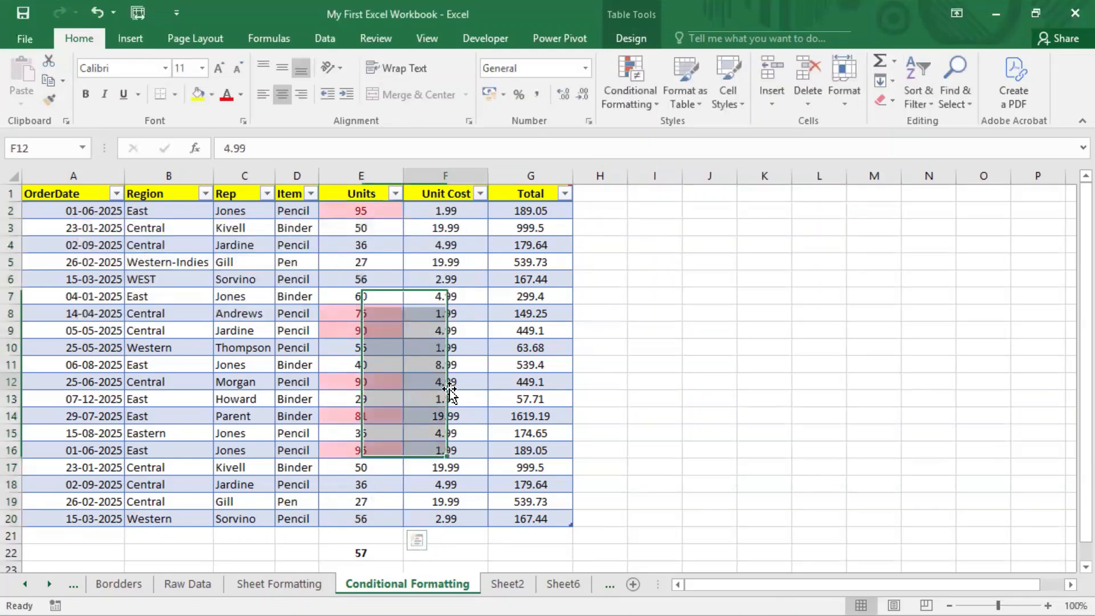
pyautogui.moveTo(361, 216); pyautogui.dragTo(382, 501)
# Step: Clear the conditional formatting rules from the order table and check its Units column
pyautogui.click(447, 465)
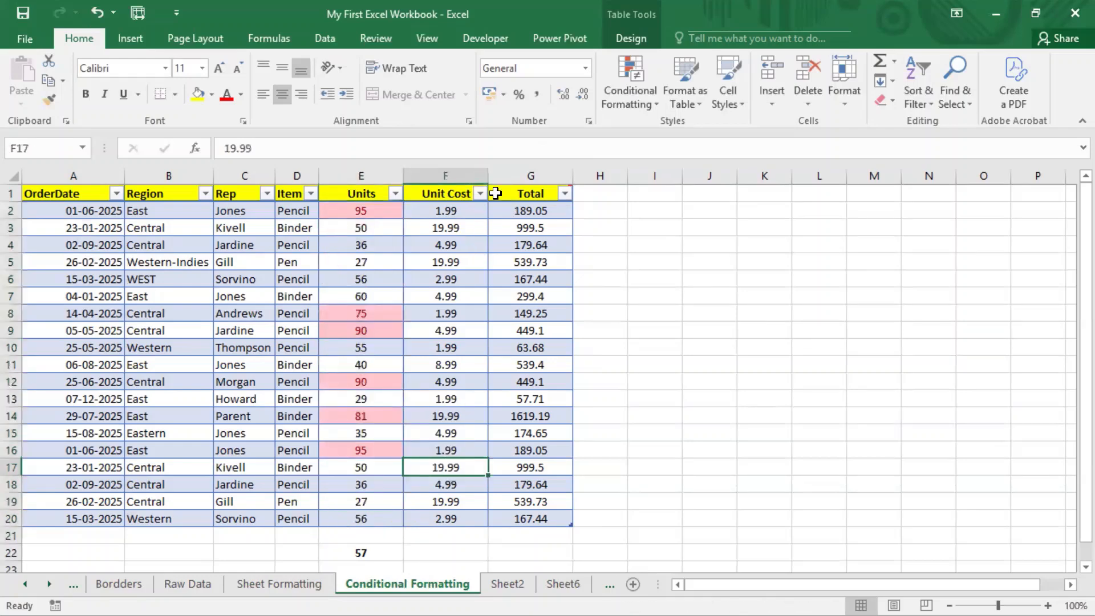
pyautogui.click(615, 105)
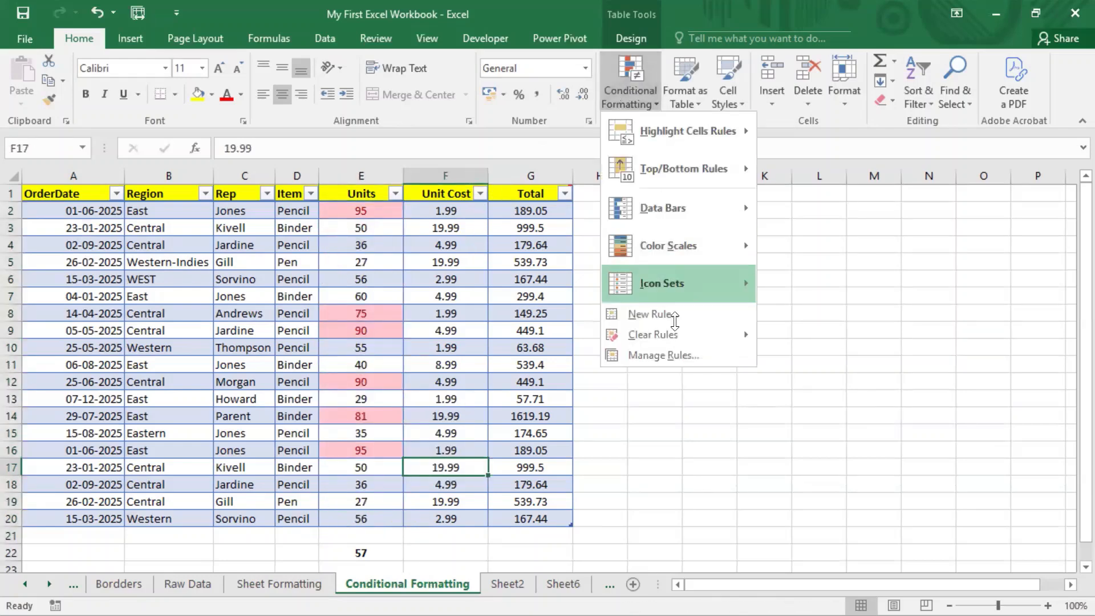
pyautogui.moveTo(675, 331)
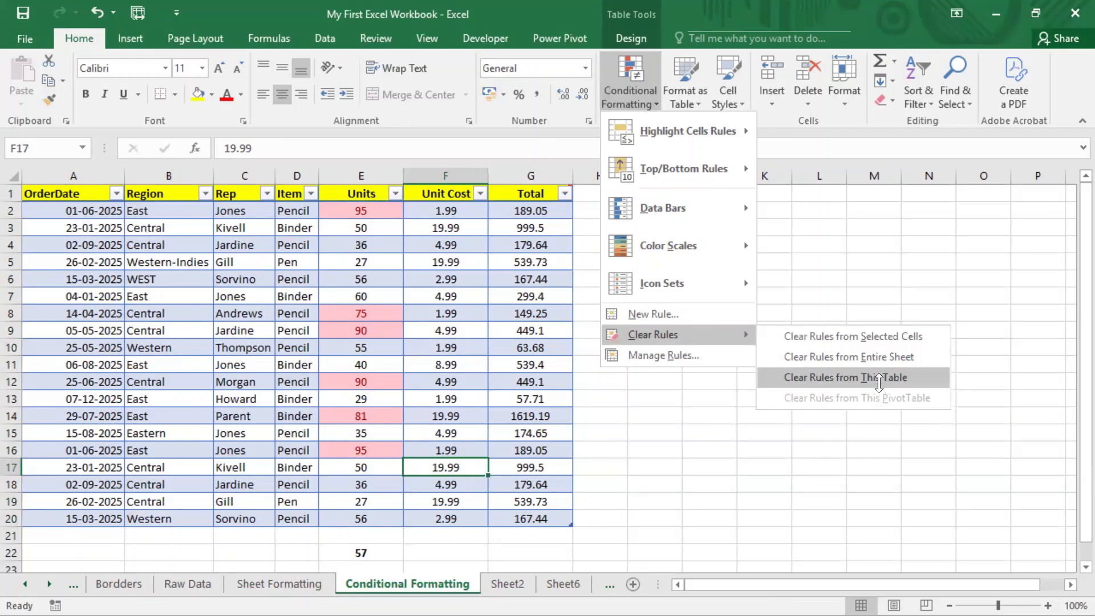
pyautogui.click(879, 378)
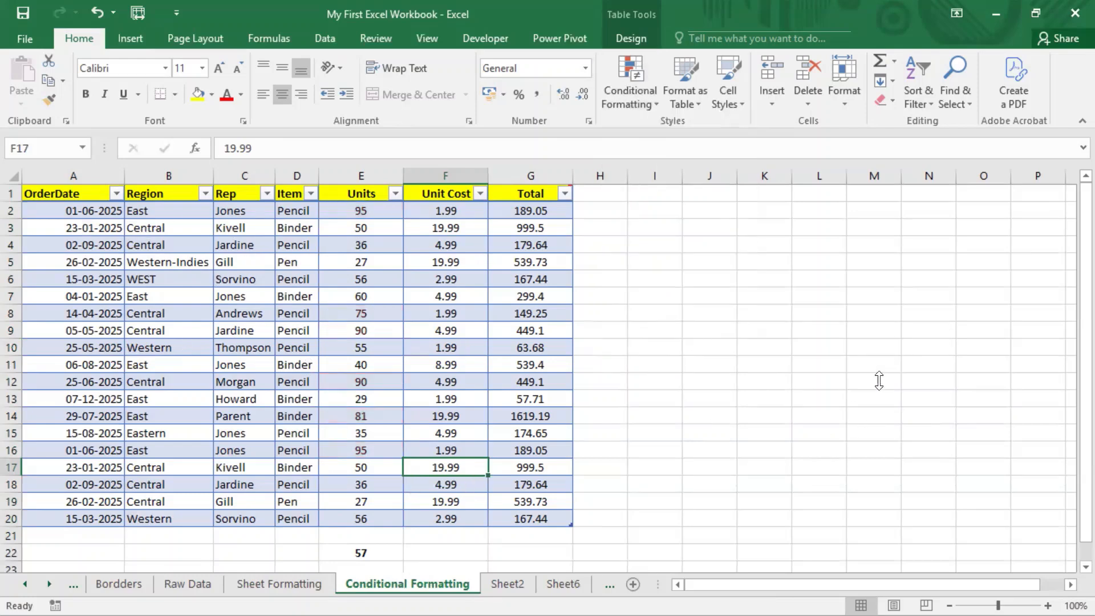
pyautogui.click(653, 519)
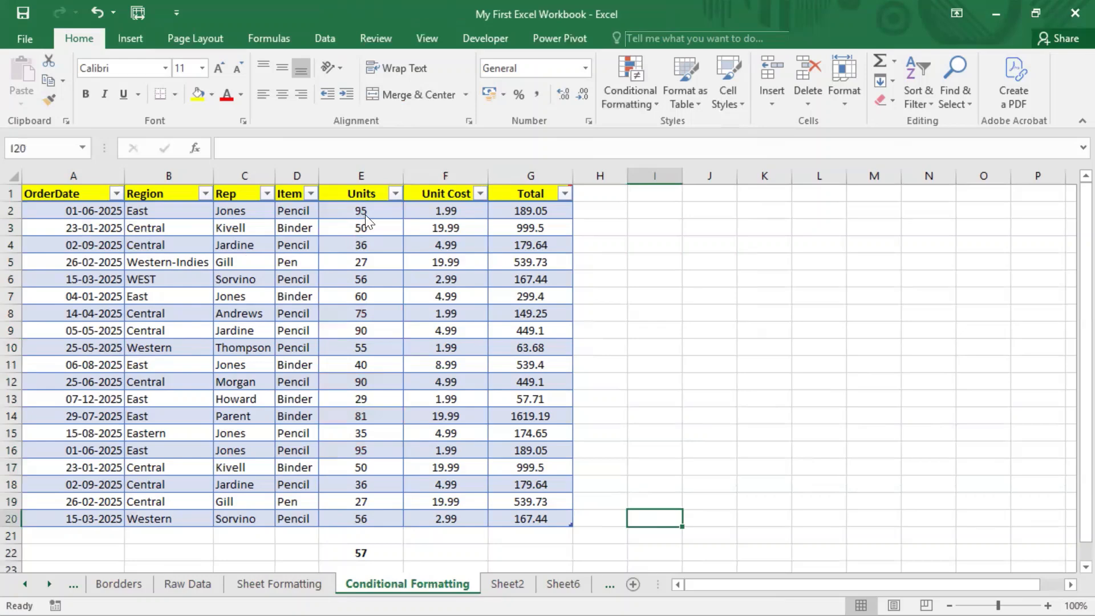
pyautogui.moveTo(365, 212); pyautogui.dragTo(381, 522)
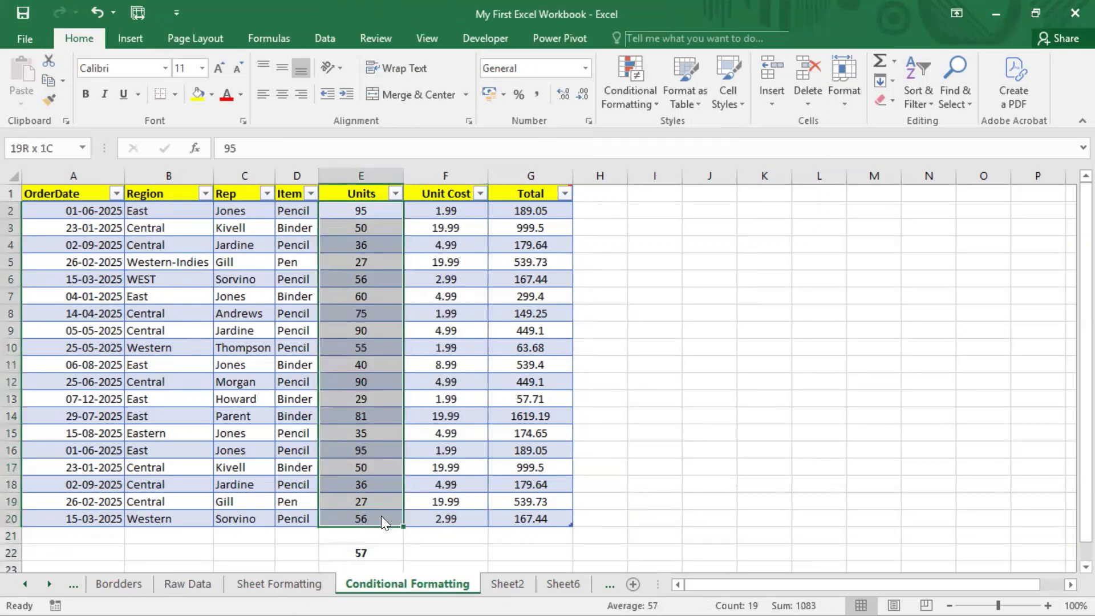
pyautogui.click(709, 485)
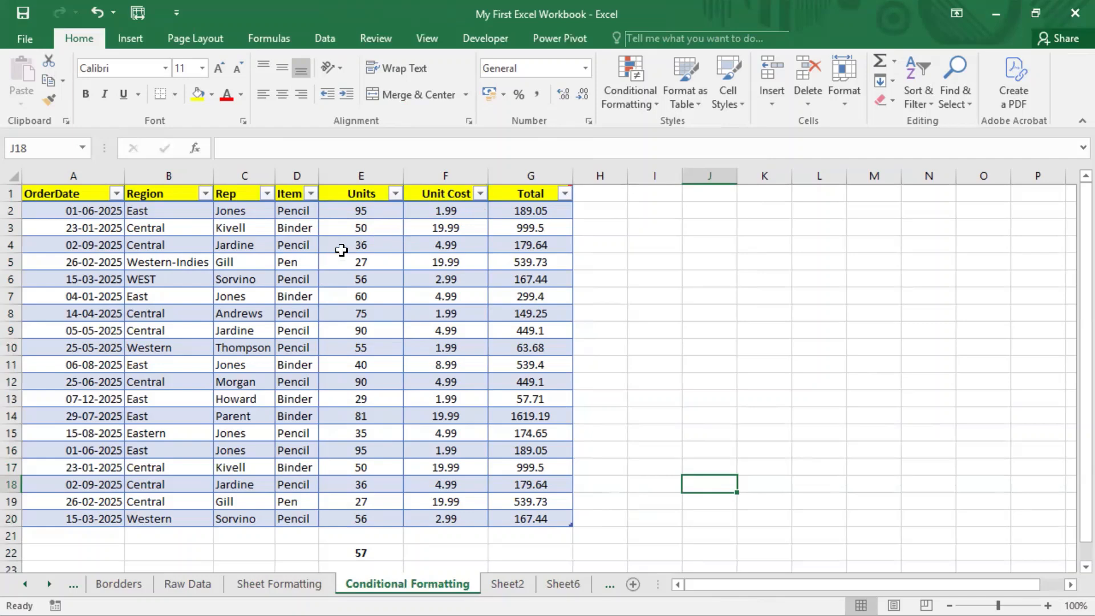
# Step: Undo the recent formatting, table style changes and table conversion to restore the order data as a plain range
pyautogui.click(91, 17)
pyautogui.click(91, 17)
pyautogui.click(92, 17)
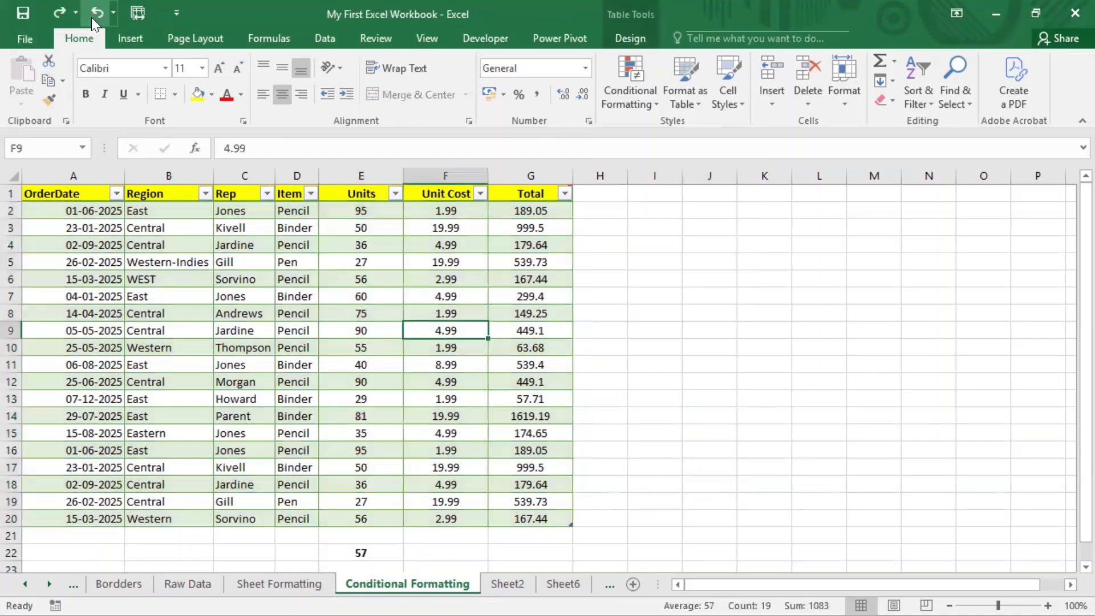
pyautogui.click(92, 17)
pyautogui.click(92, 17)
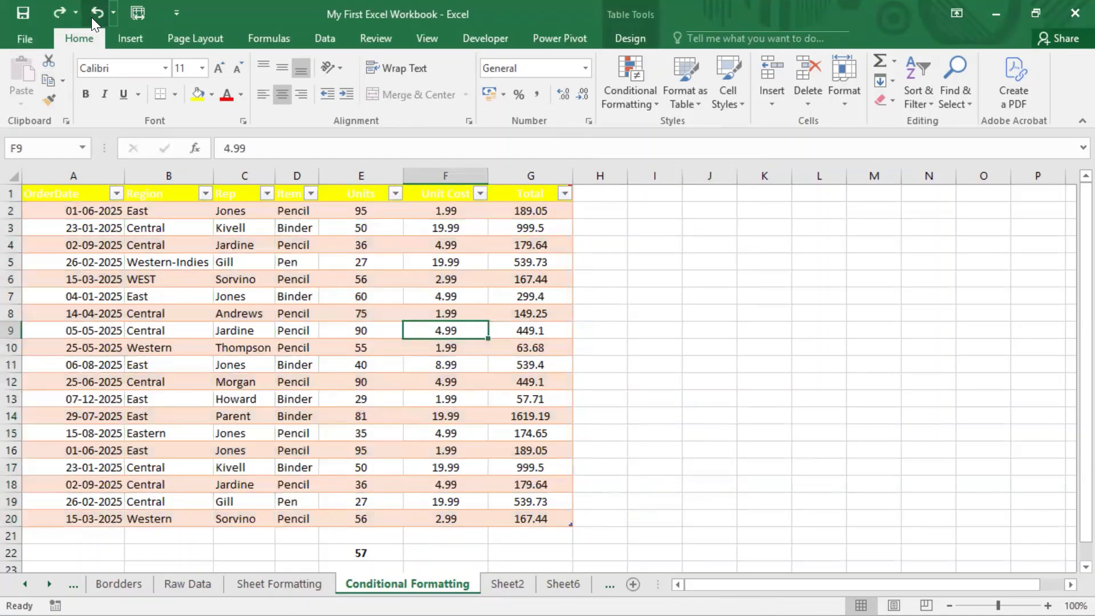
pyautogui.click(91, 17)
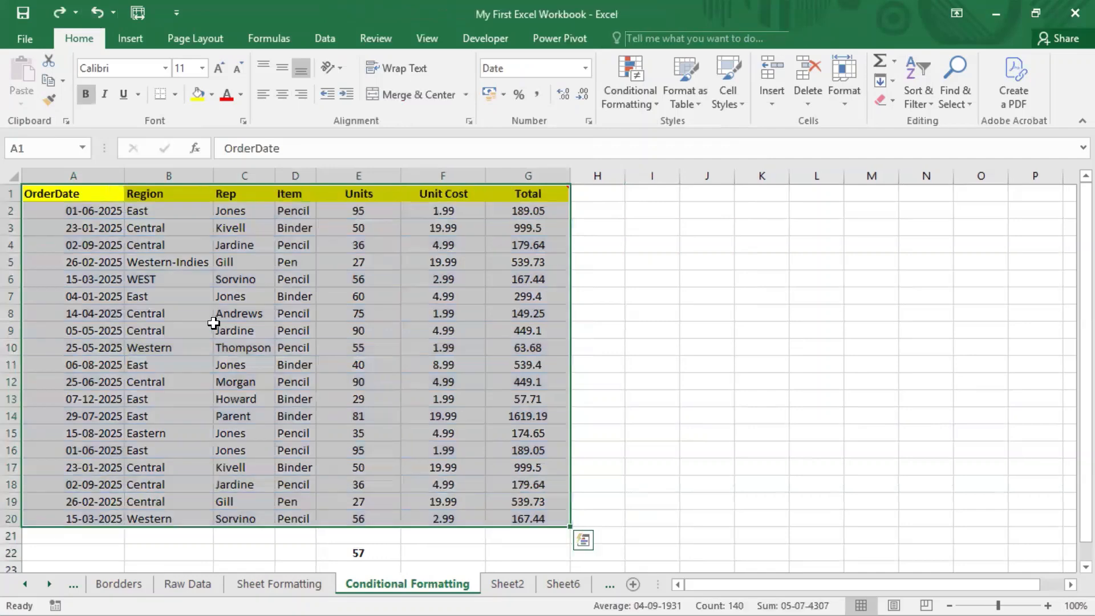
# Step: Create a PivotTable from the order data in A1:G20, placed at cell I1 of the existing worksheet
pyautogui.click(213, 323)
pyautogui.moveTo(66, 197); pyautogui.dragTo(546, 516)
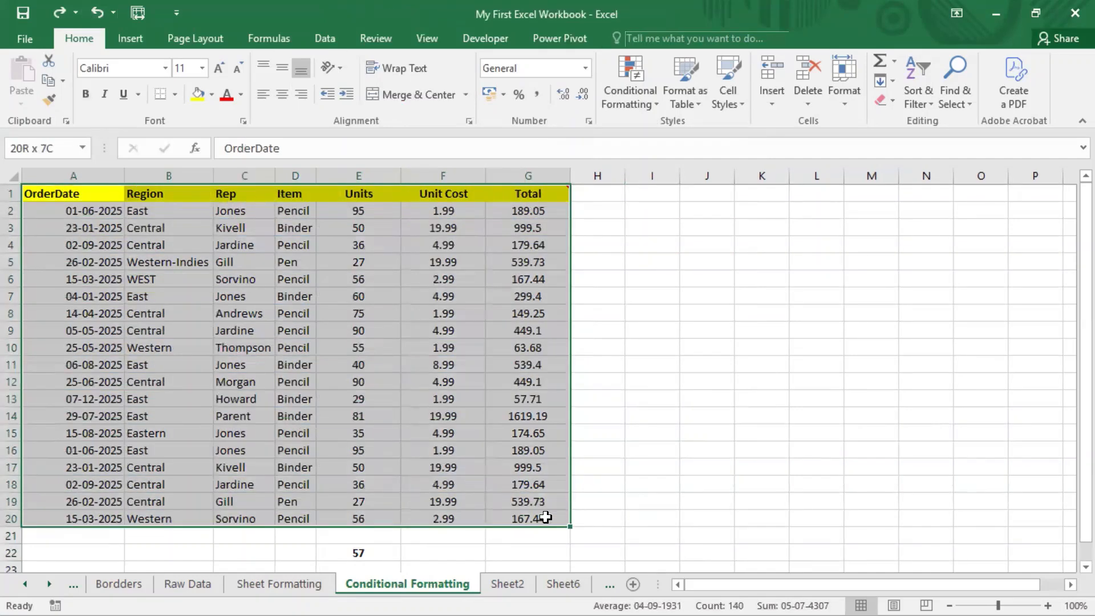
pyautogui.click(133, 37)
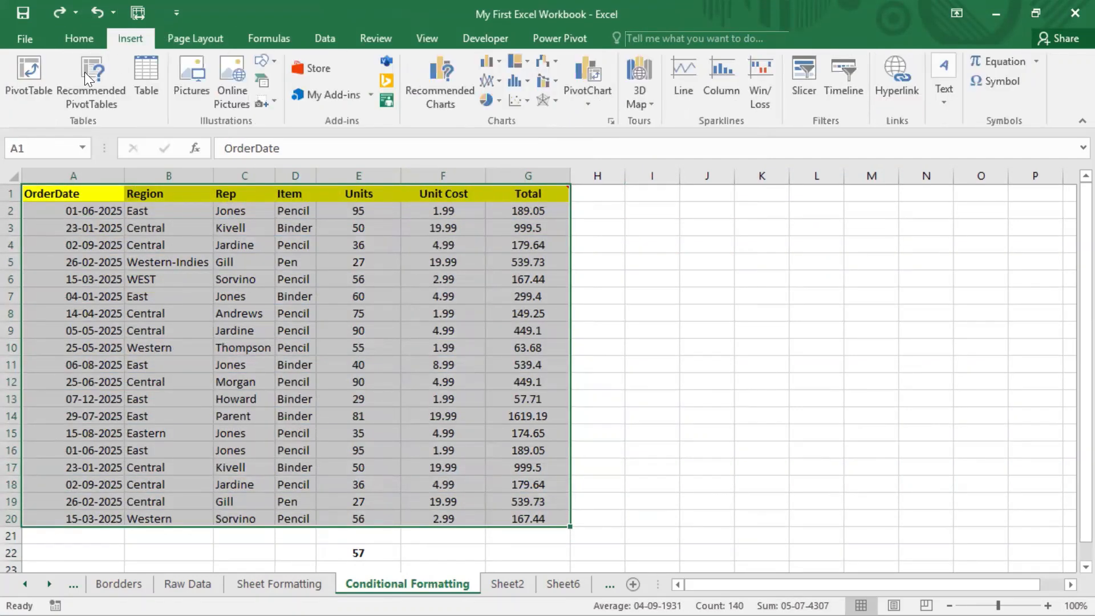
pyautogui.click(16, 73)
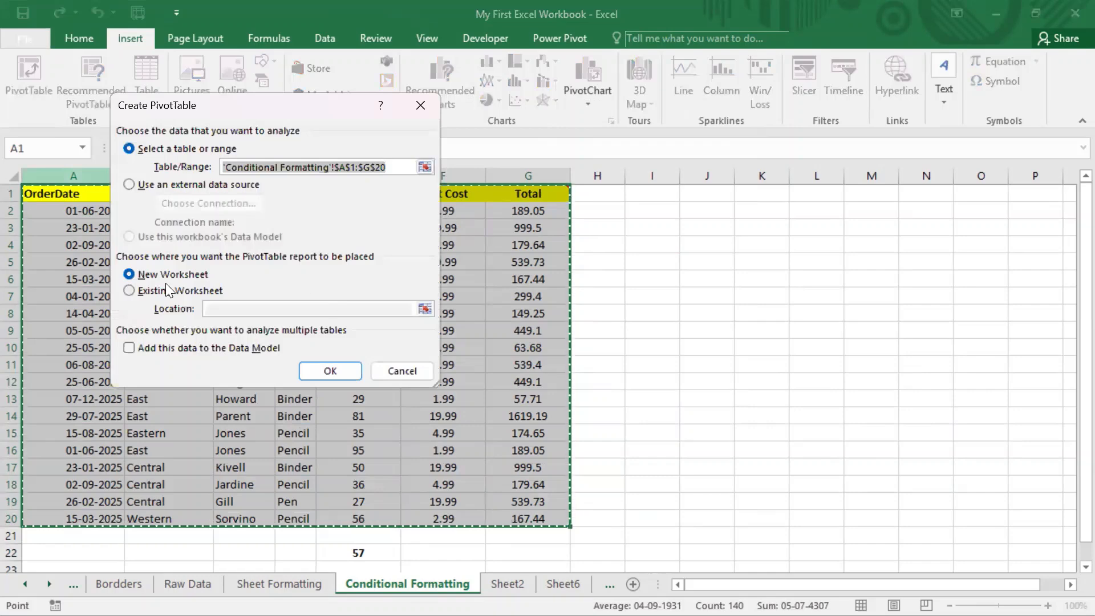
pyautogui.hotkey('alt', 'e')
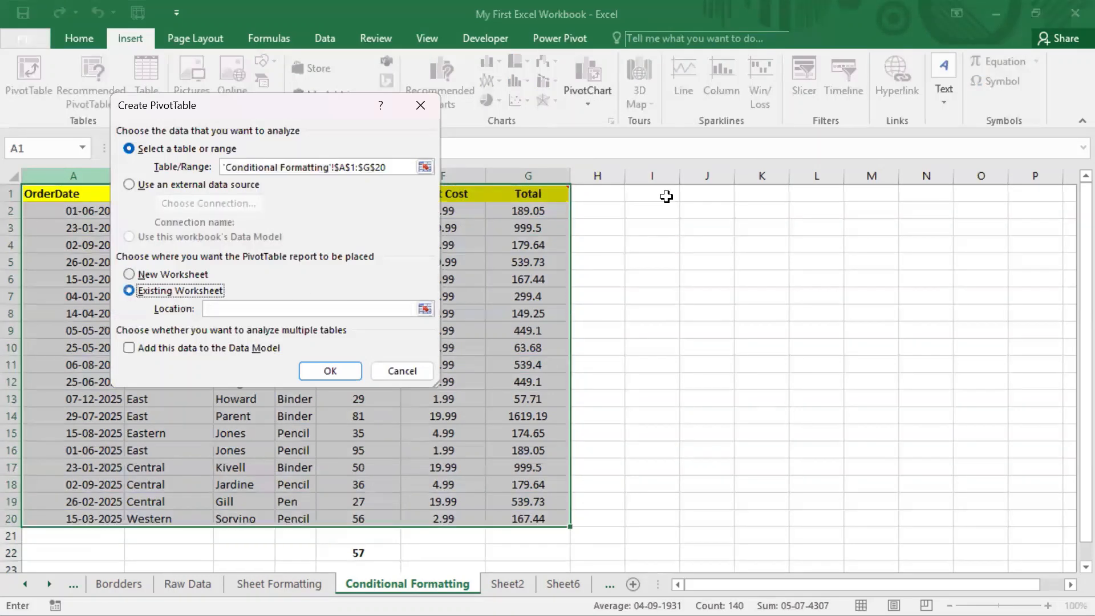
pyautogui.click(665, 196)
pyautogui.click(335, 371)
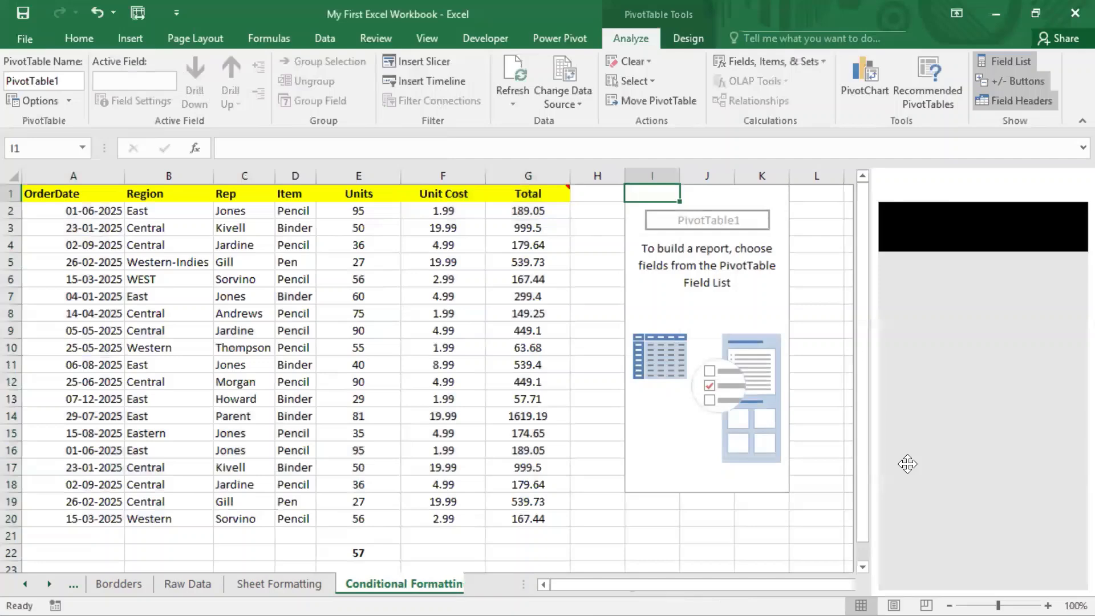
# Step: Build the PivotTable report with Region as rows and the sum of Units as values
pyautogui.moveTo(916, 295); pyautogui.dragTo(924, 534)
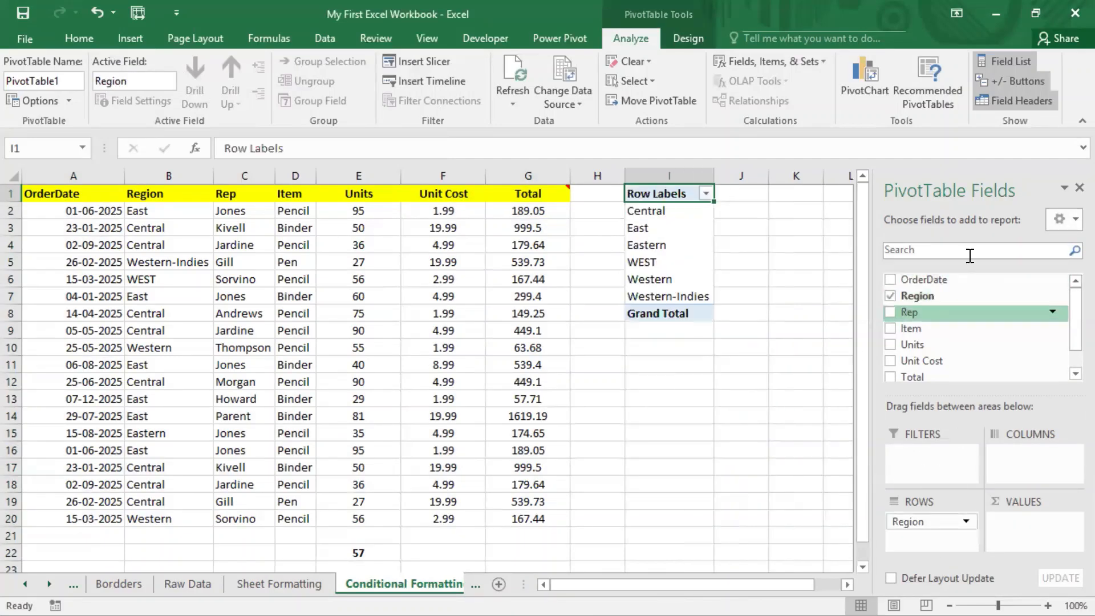
pyautogui.scroll(-1, 969, 256)
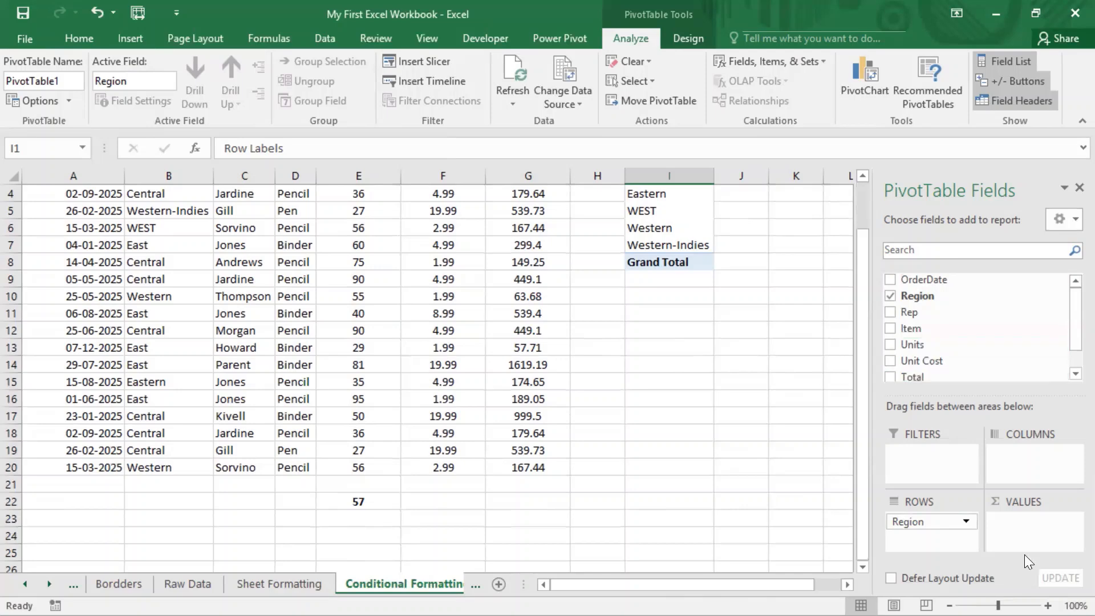
pyautogui.moveTo(916, 346); pyautogui.dragTo(1025, 533)
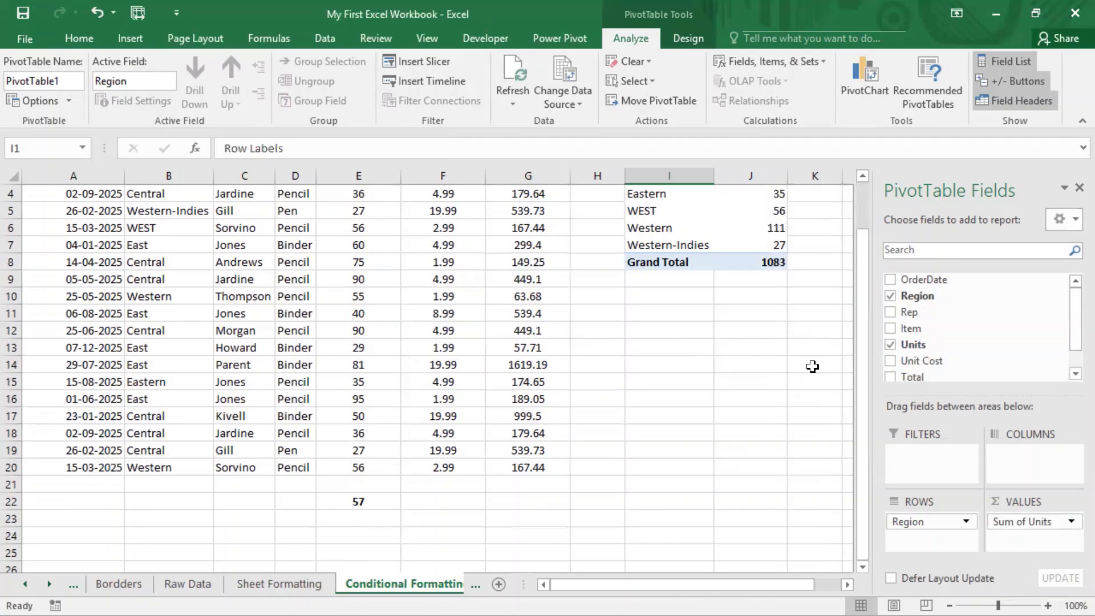
pyautogui.click(814, 280)
pyautogui.scroll(1, 812, 367)
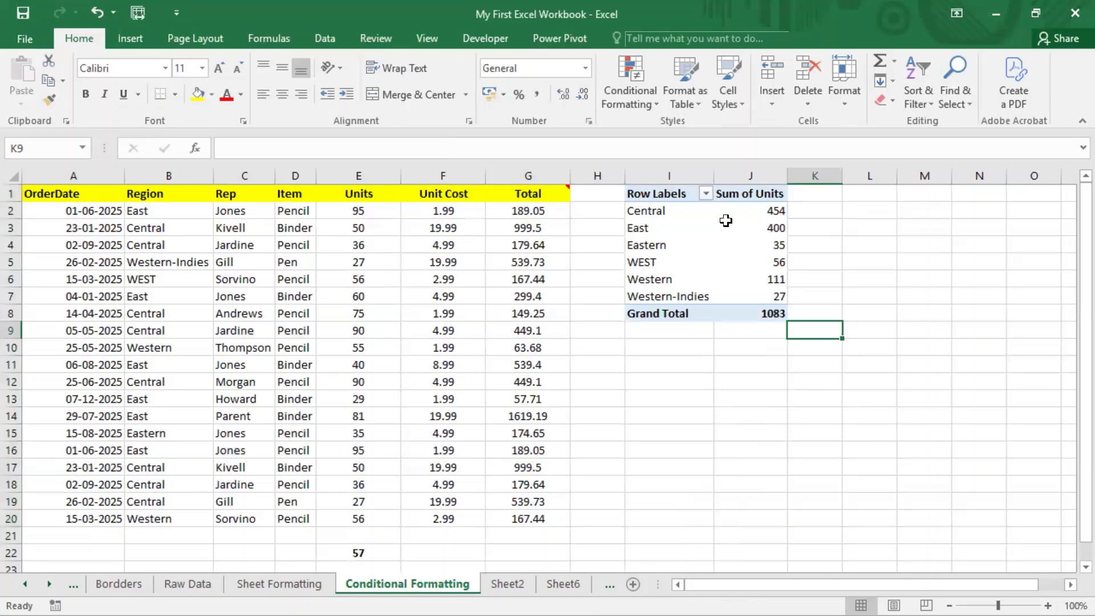
# Step: Highlight the PivotTable's Sum of Units values in J2:J7 that are less than 100 with Light Red Fill with Dark Red Text
pyautogui.moveTo(664, 210); pyautogui.dragTo(666, 296)
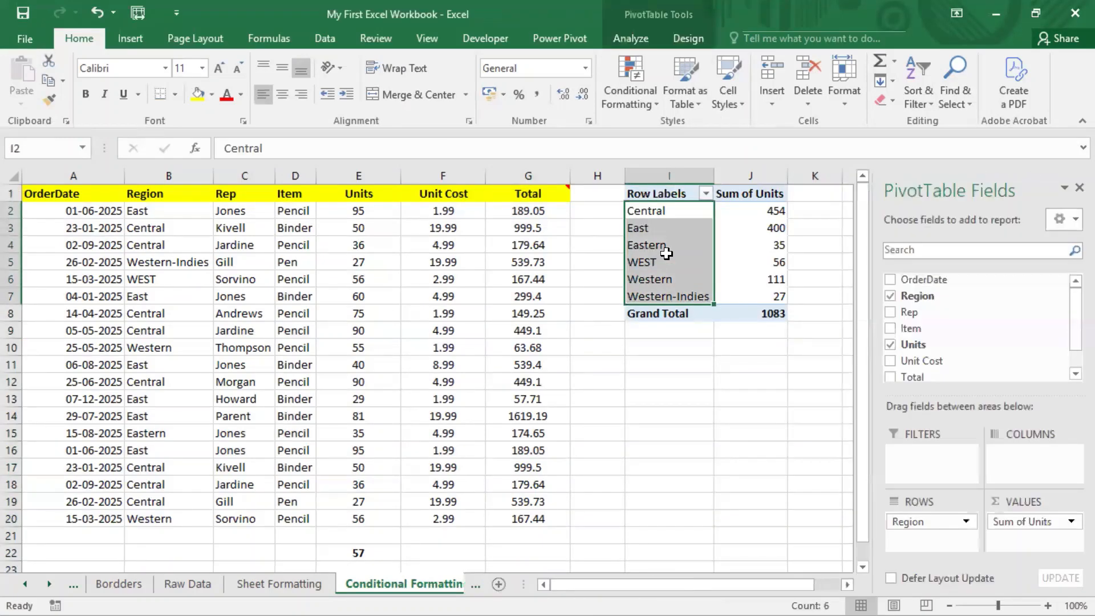
pyautogui.moveTo(775, 212); pyautogui.dragTo(774, 252)
pyautogui.hotkey('shift', 'Down')
pyautogui.hotkey('shift', 'Down')
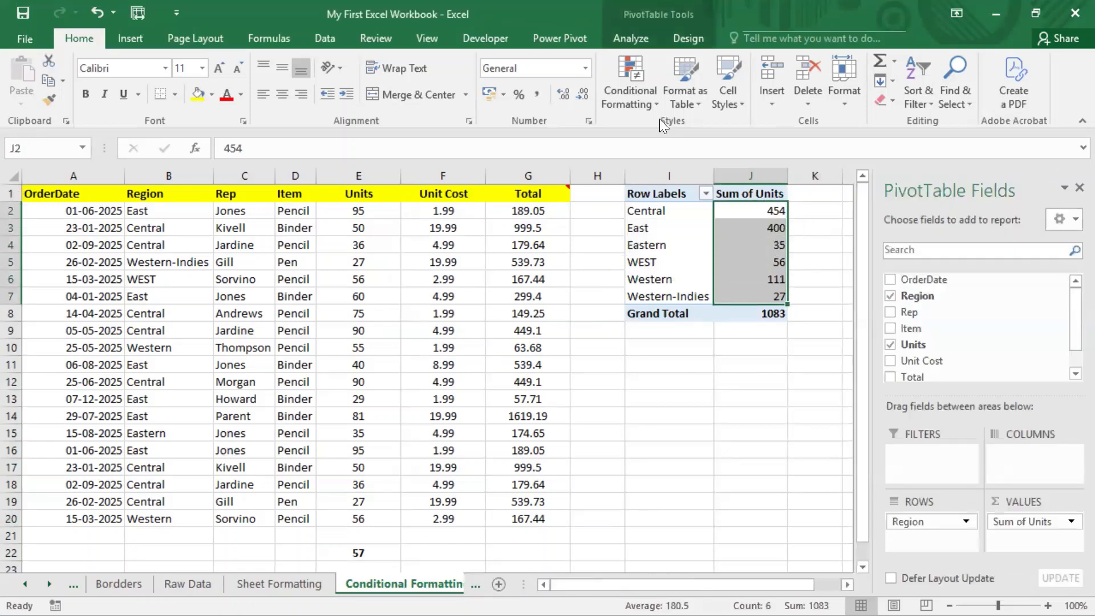
pyautogui.click(643, 102)
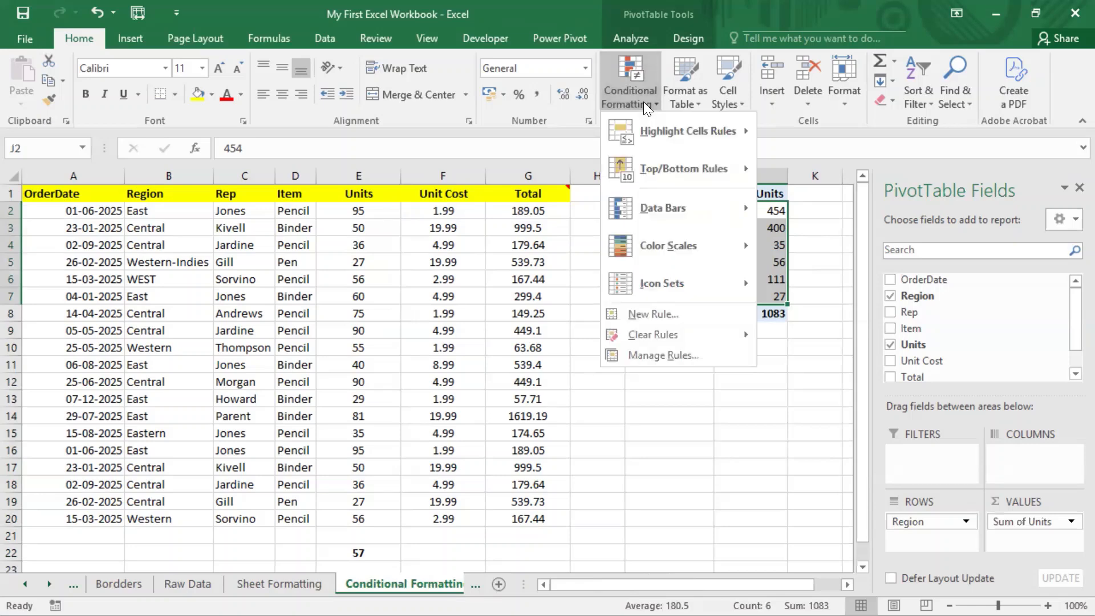
pyautogui.moveTo(658, 132)
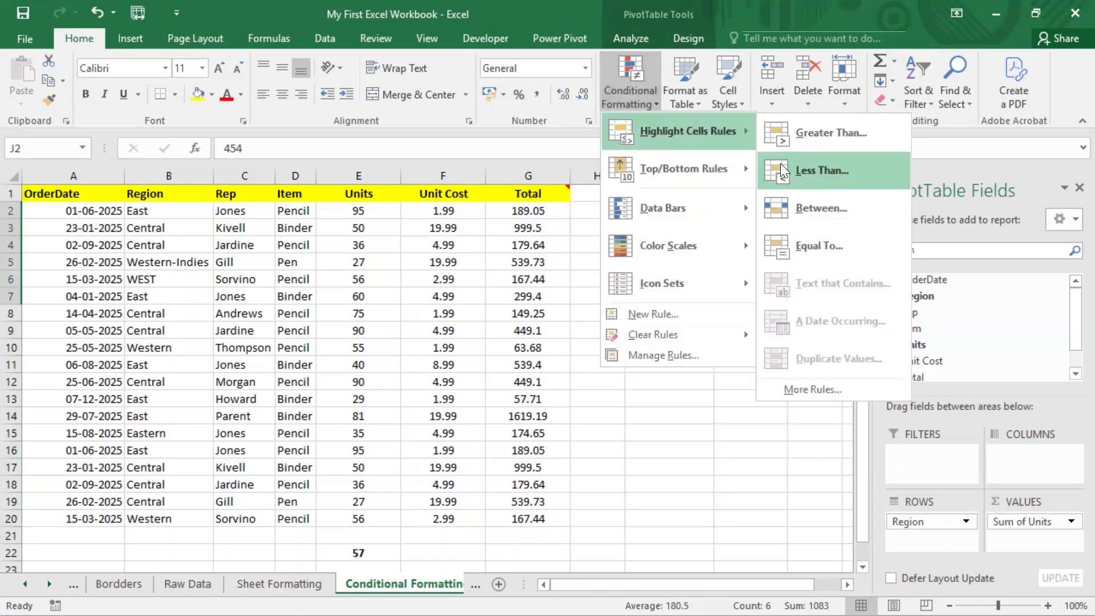
pyautogui.click(804, 171)
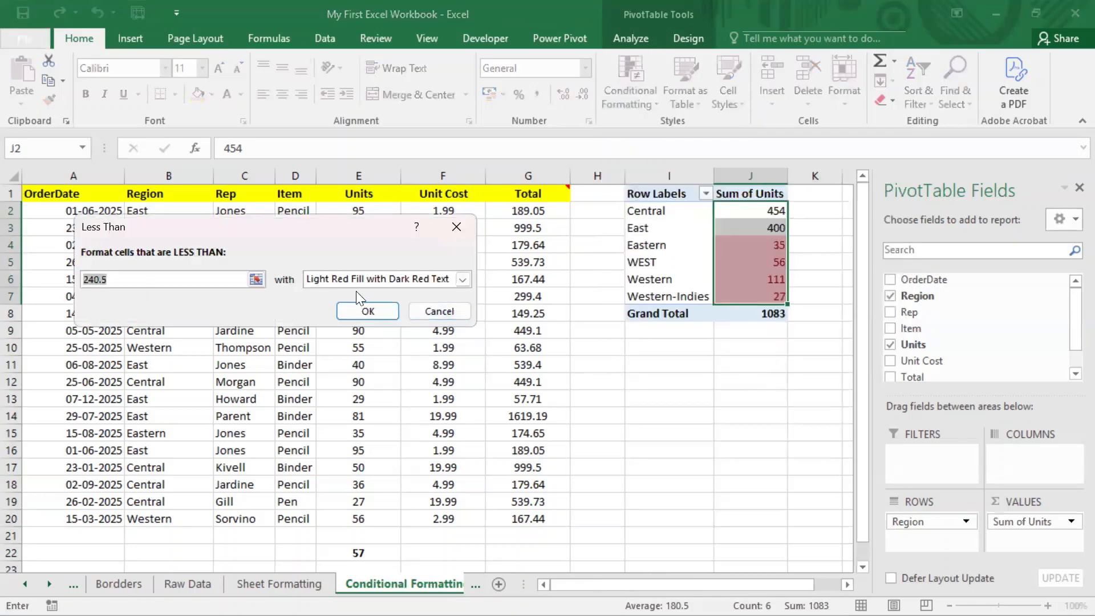
pyautogui.write('100')
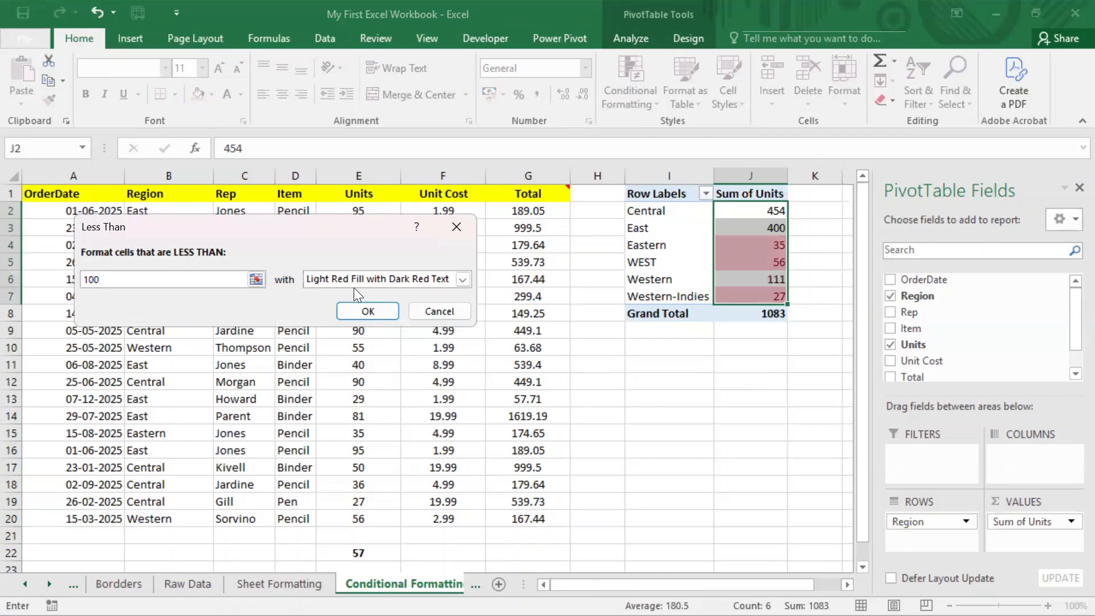
pyautogui.press('Return')
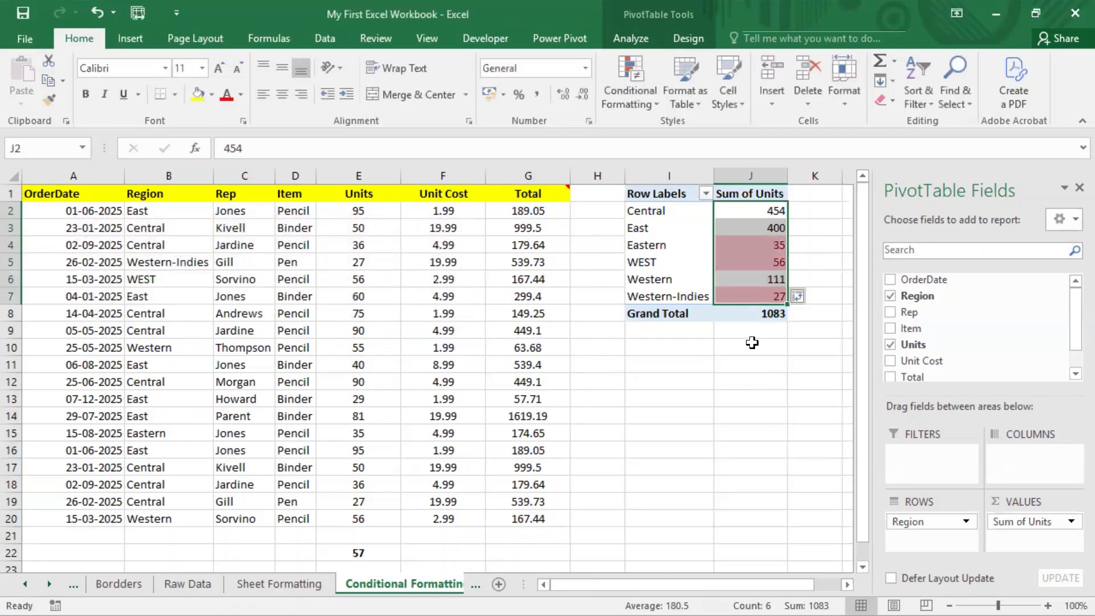
pyautogui.click(809, 234)
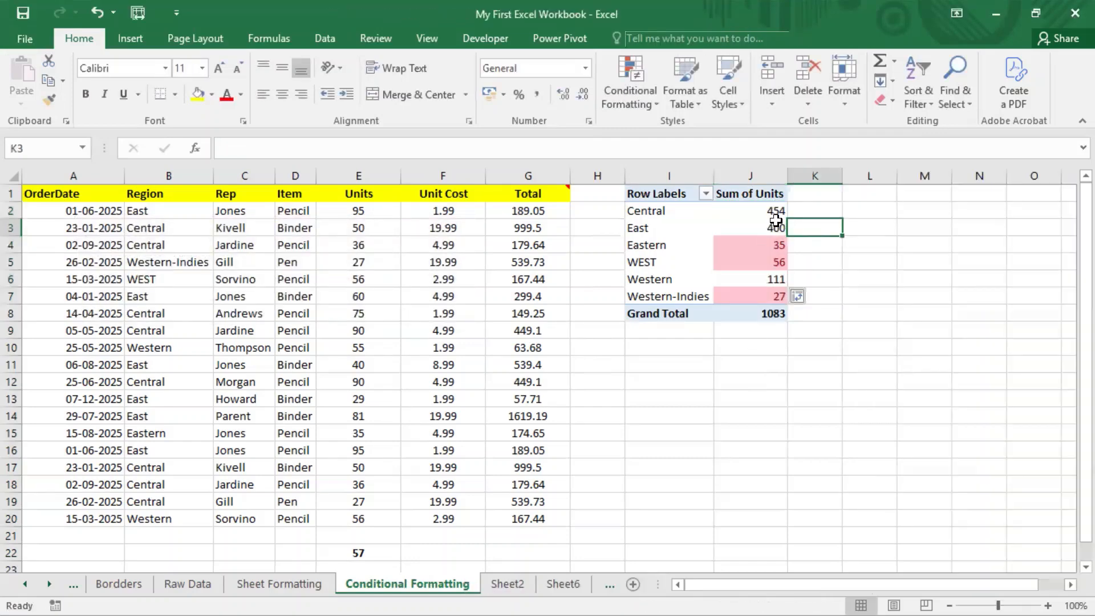
pyautogui.click(725, 239)
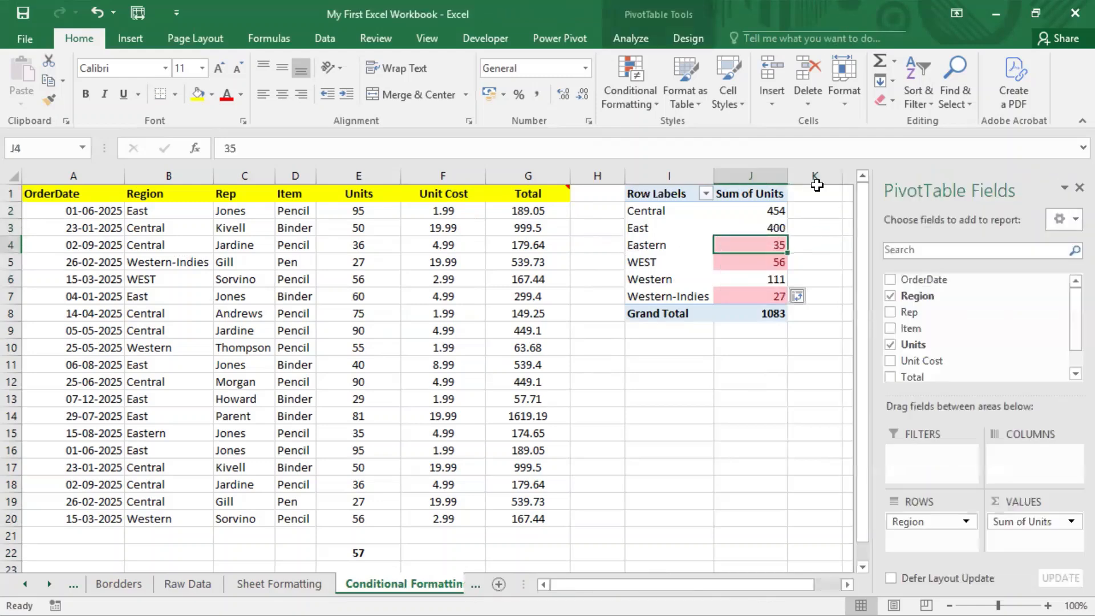
pyautogui.click(649, 101)
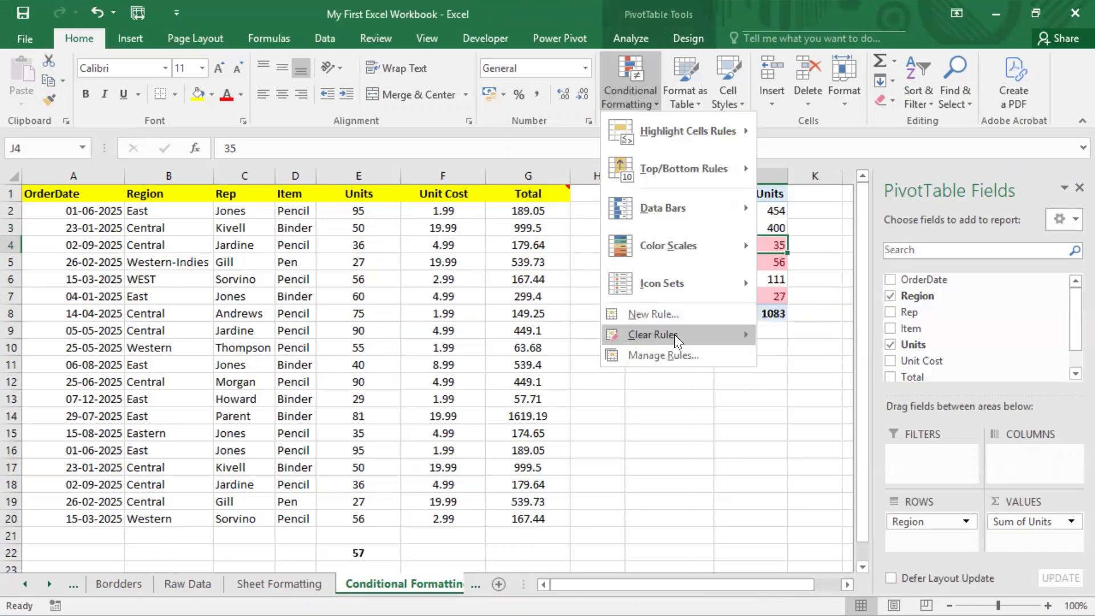
pyautogui.moveTo(721, 334)
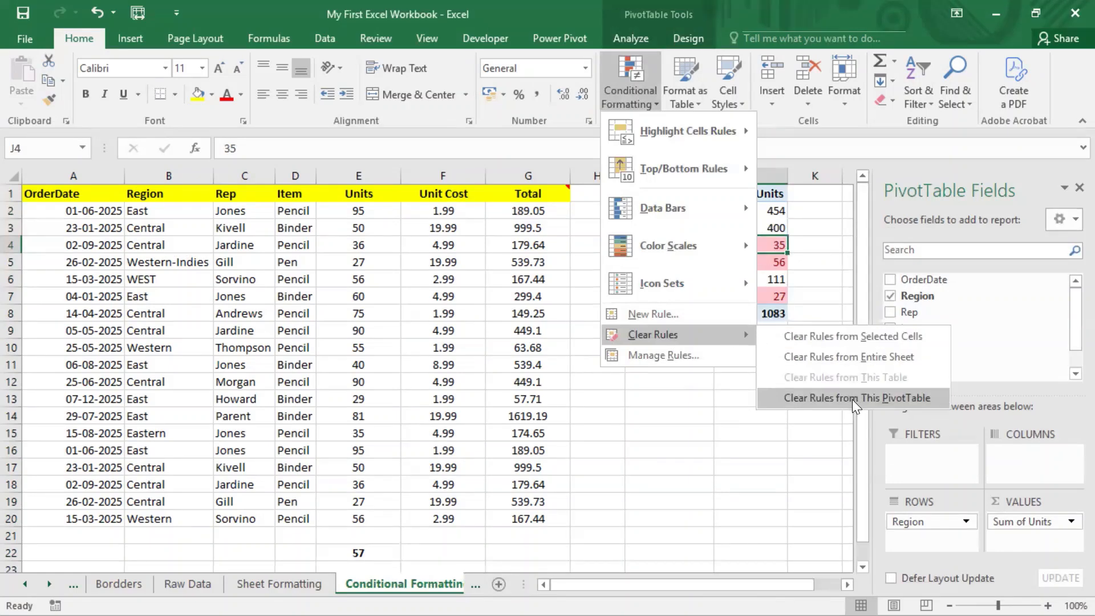
pyautogui.click(842, 343)
pyautogui.click(806, 245)
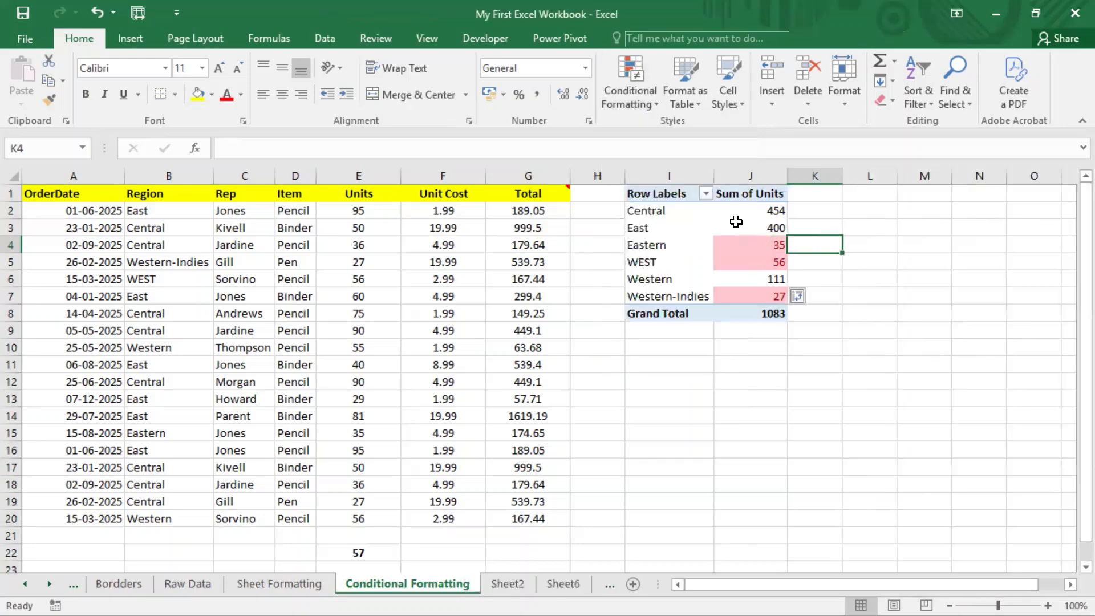
# Step: Clear the conditional formatting rules from the whole PivotTable, with only its Eastern value in cell J4 selected
pyautogui.moveTo(739, 211); pyautogui.dragTo(744, 297)
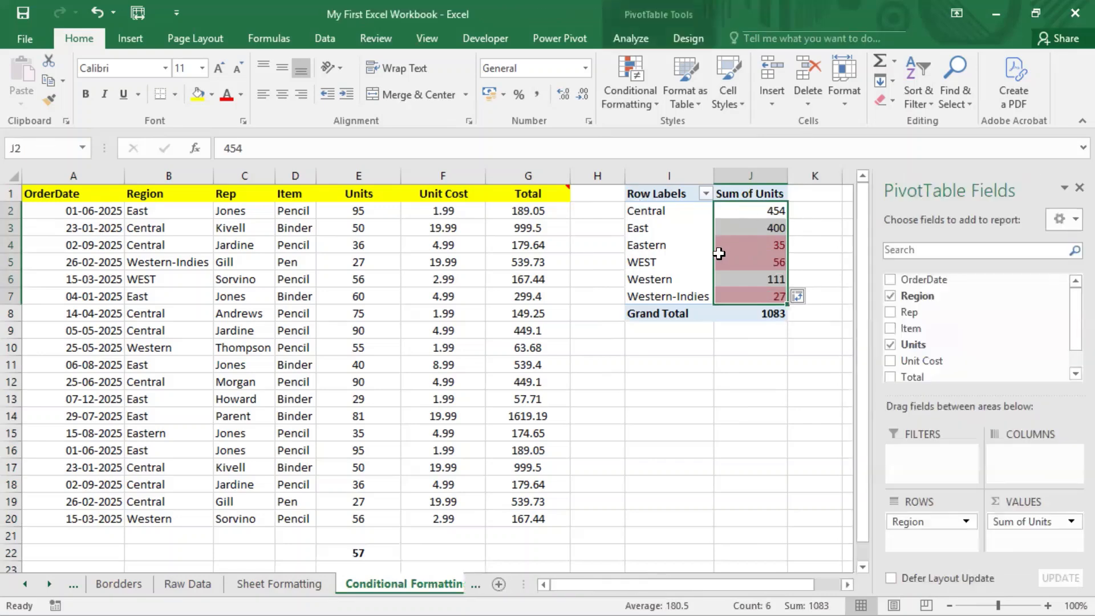
pyautogui.click(725, 249)
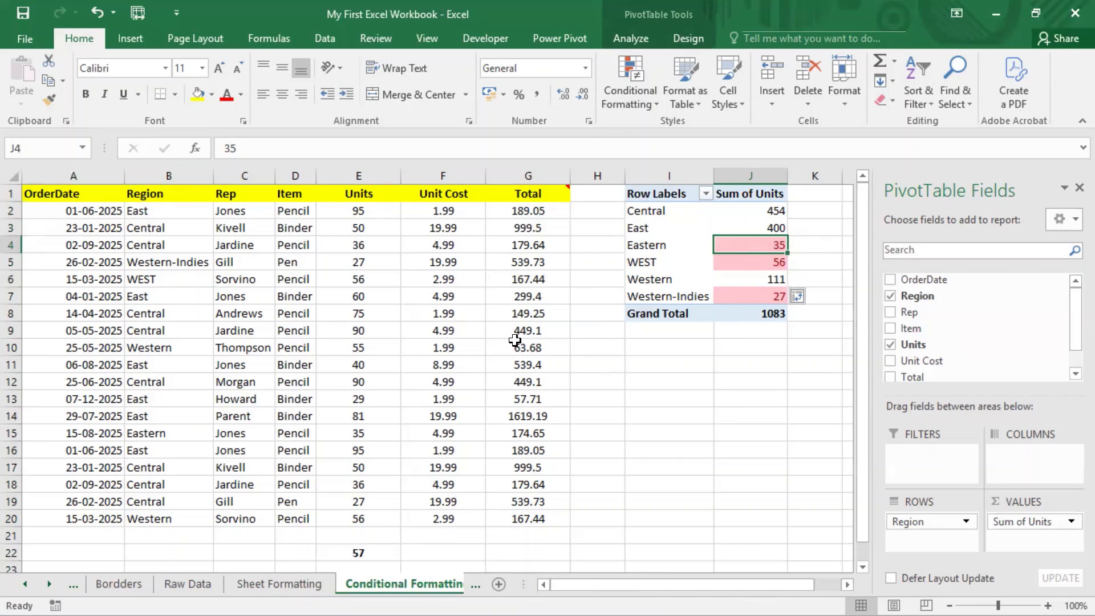
pyautogui.click(132, 37)
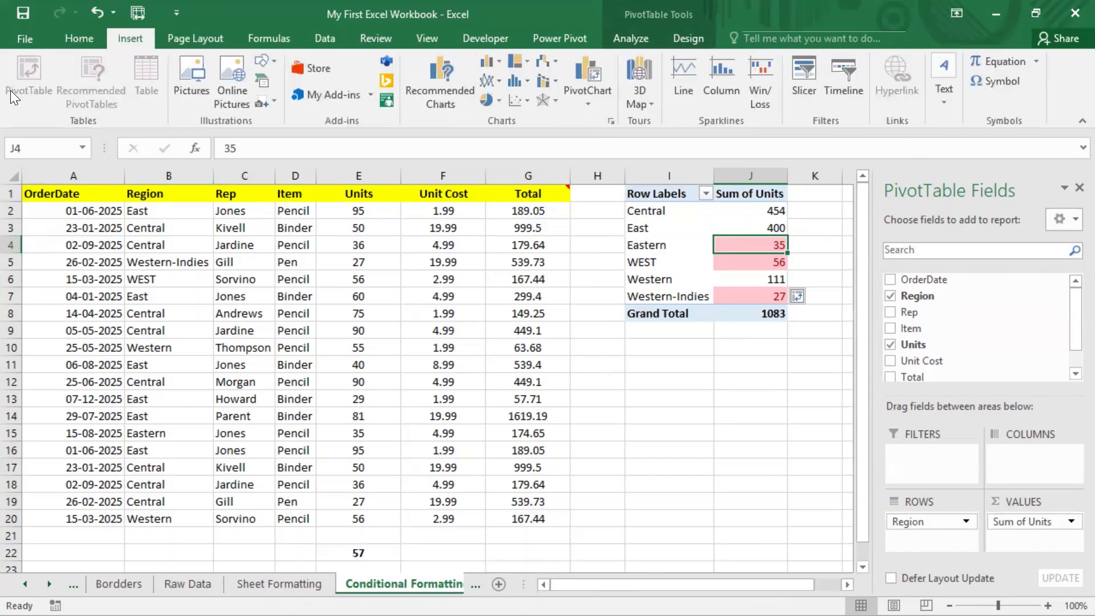
pyautogui.click(80, 38)
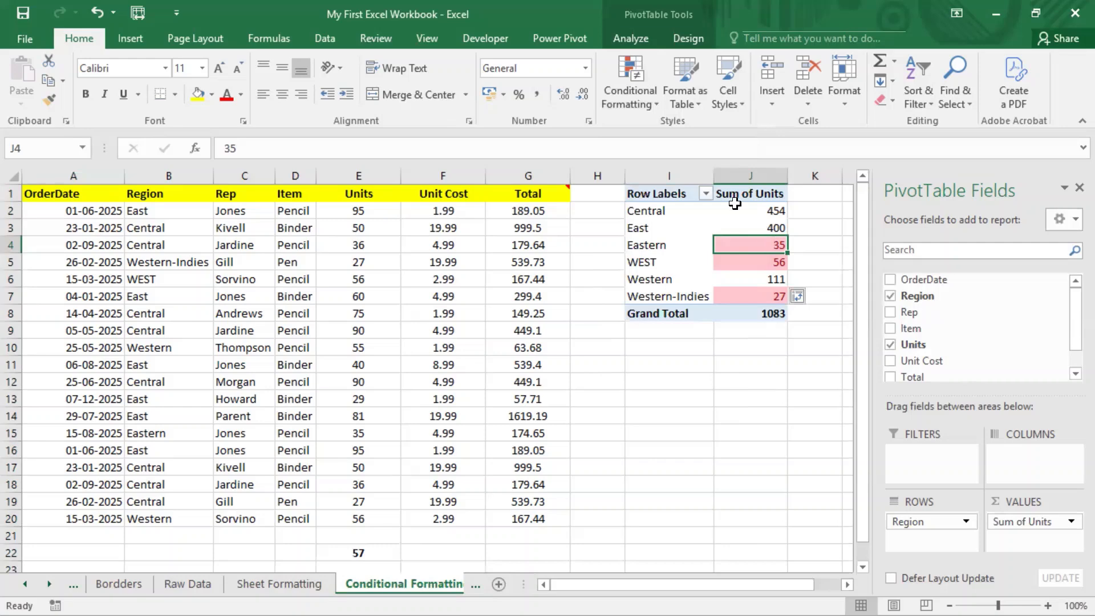
pyautogui.click(633, 97)
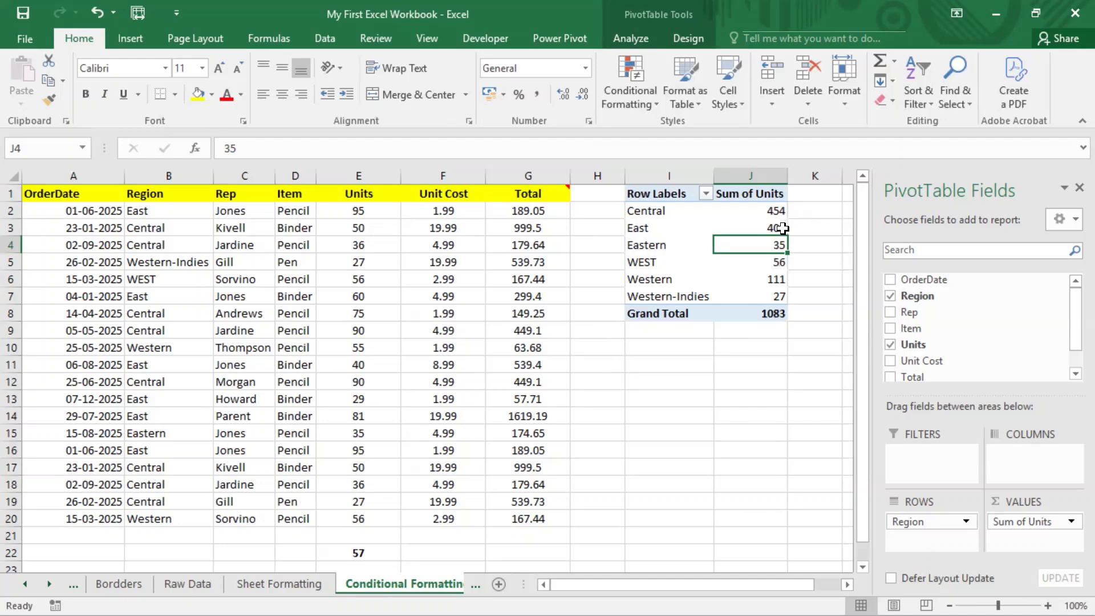
pyautogui.moveTo(782, 228)
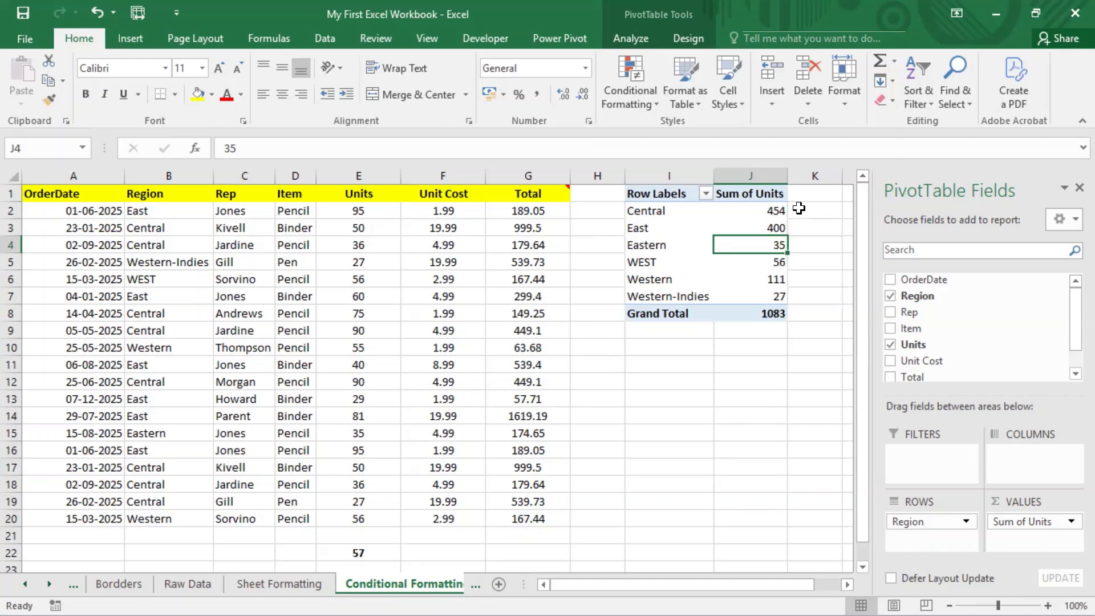